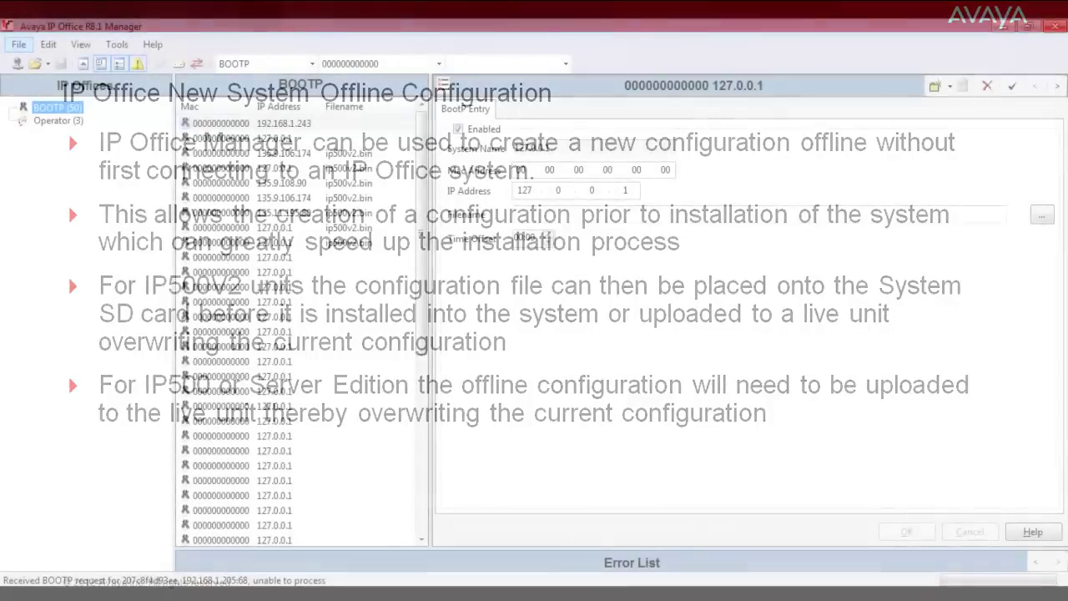
- Start creating a new offline configuration
{"action": "left_click", "coordinate": [18, 44]}
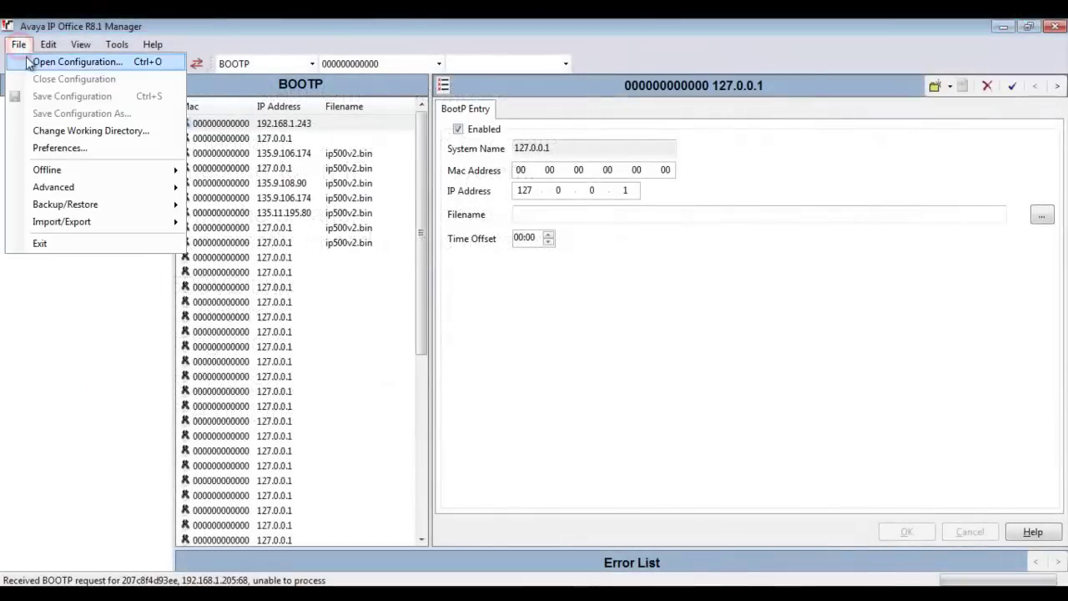
{"action": "mouse_move", "coordinate": [69, 169]}
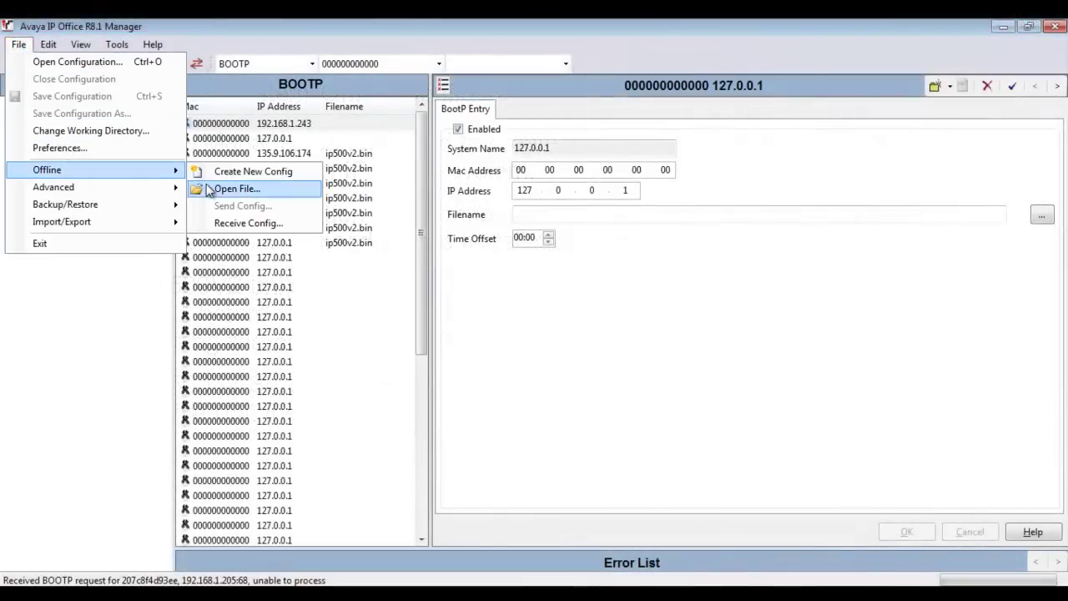
{"action": "left_click", "coordinate": [302, 172]}
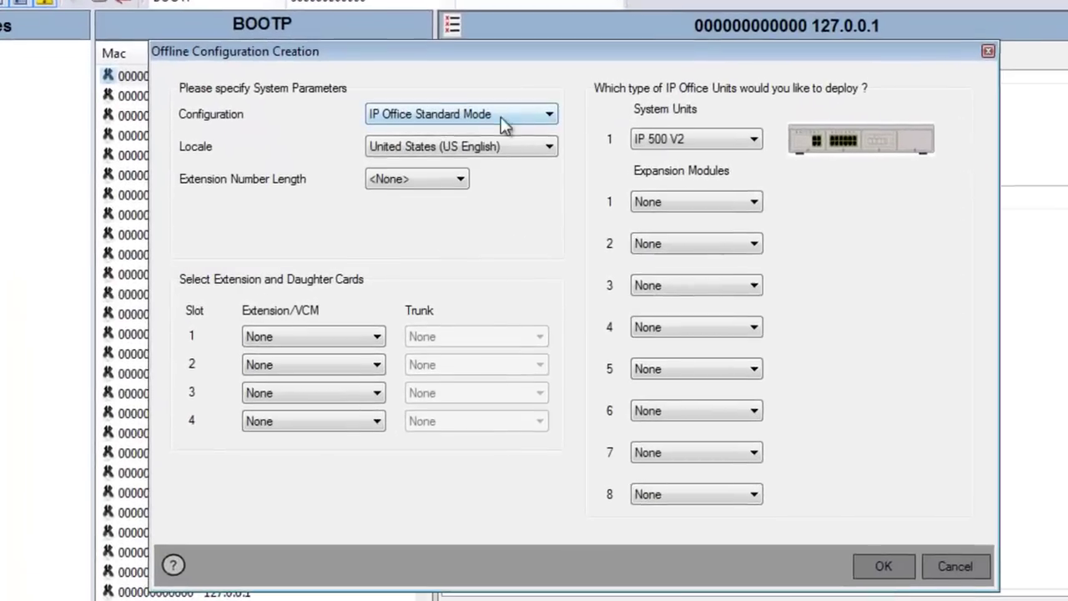
- Choose the Server Edition configuration and try the Expansion (L) and Expansion (V2) system units
{"action": "left_click", "coordinate": [548, 114]}
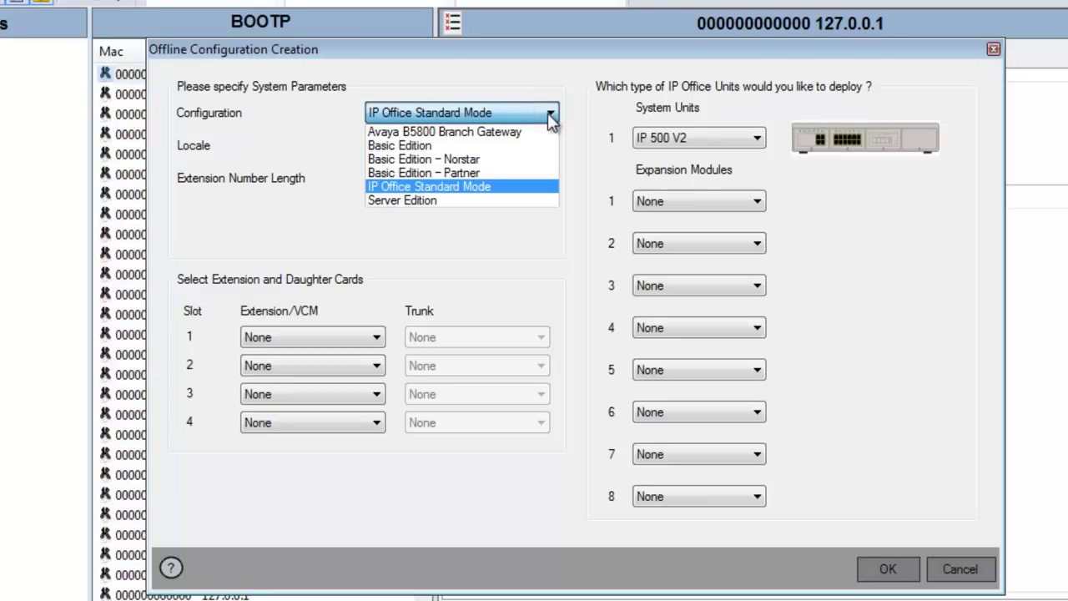
{"action": "left_click", "coordinate": [531, 200]}
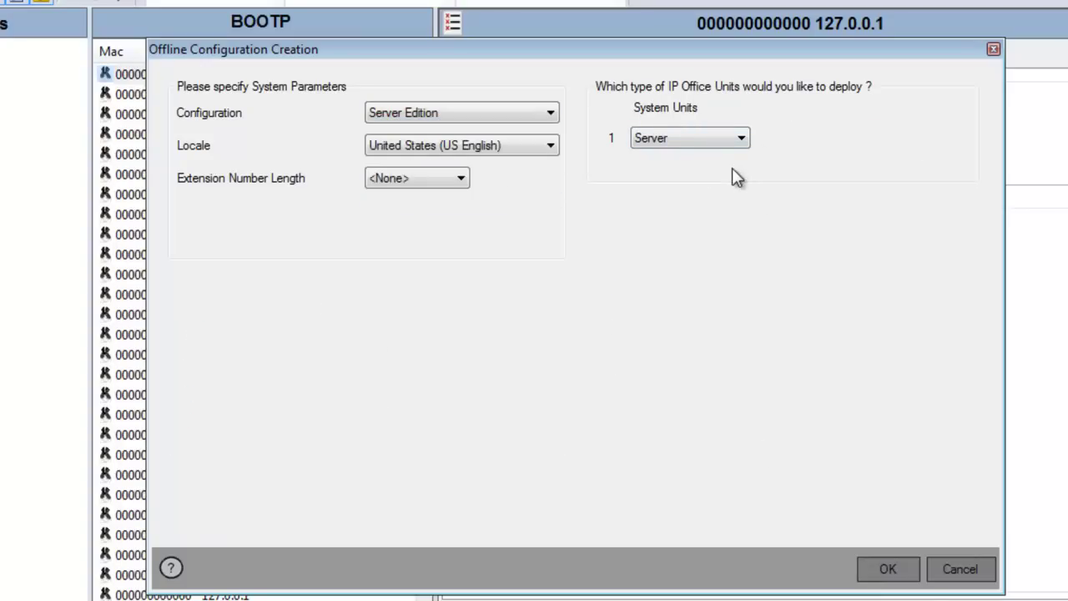
{"action": "left_click", "coordinate": [743, 140]}
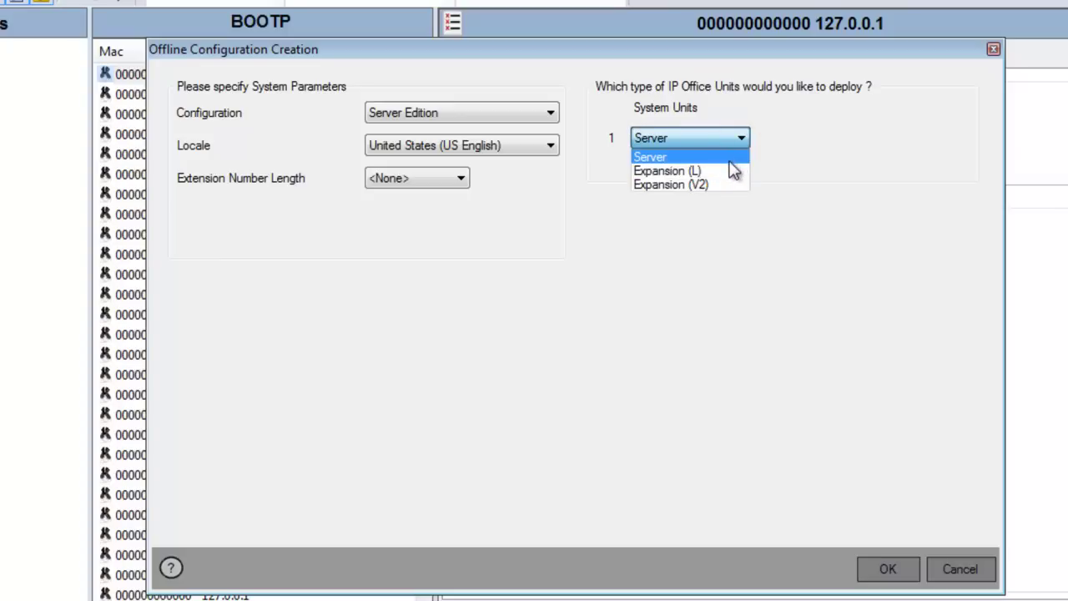
{"action": "left_click", "coordinate": [727, 171]}
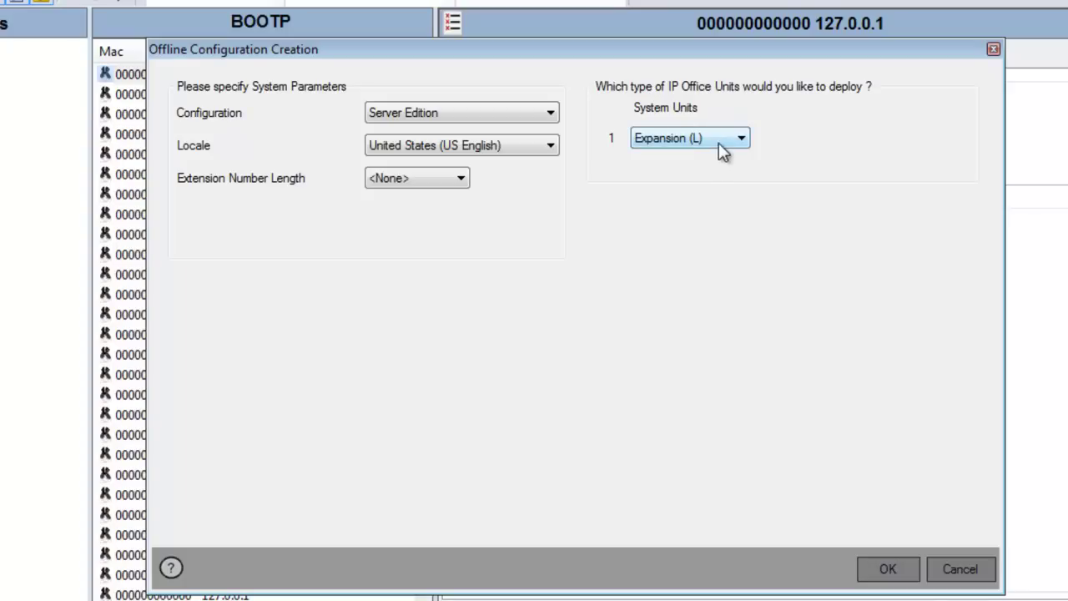
{"action": "left_click", "coordinate": [718, 142]}
{"action": "left_click", "coordinate": [719, 180]}
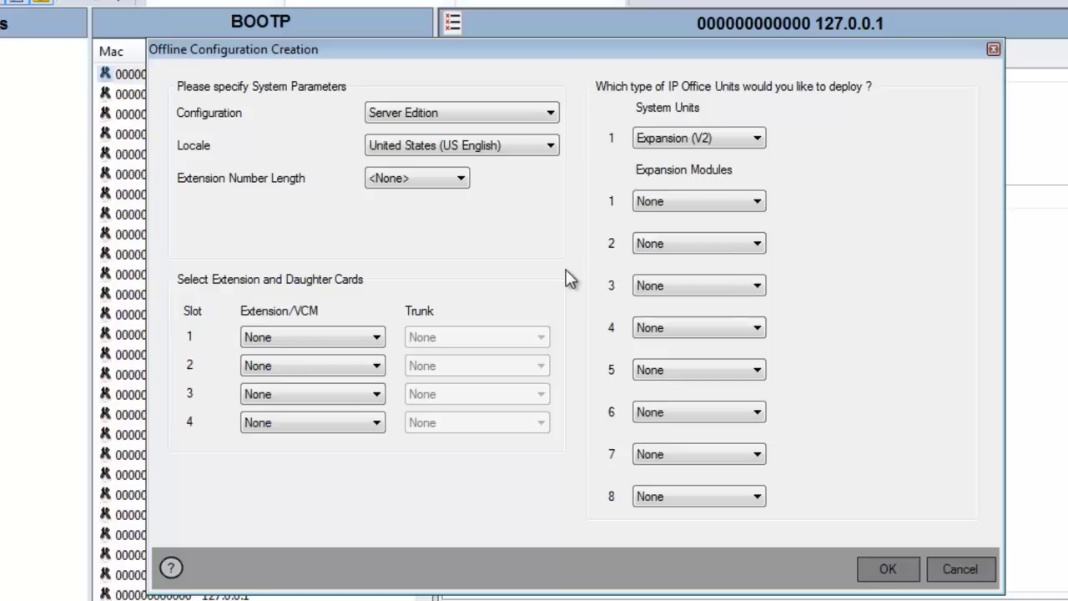
- Set the configuration to IP Office Standard Mode with IP 500 V2 as the system unit, trying IP 500 first
{"action": "left_click", "coordinate": [488, 115]}
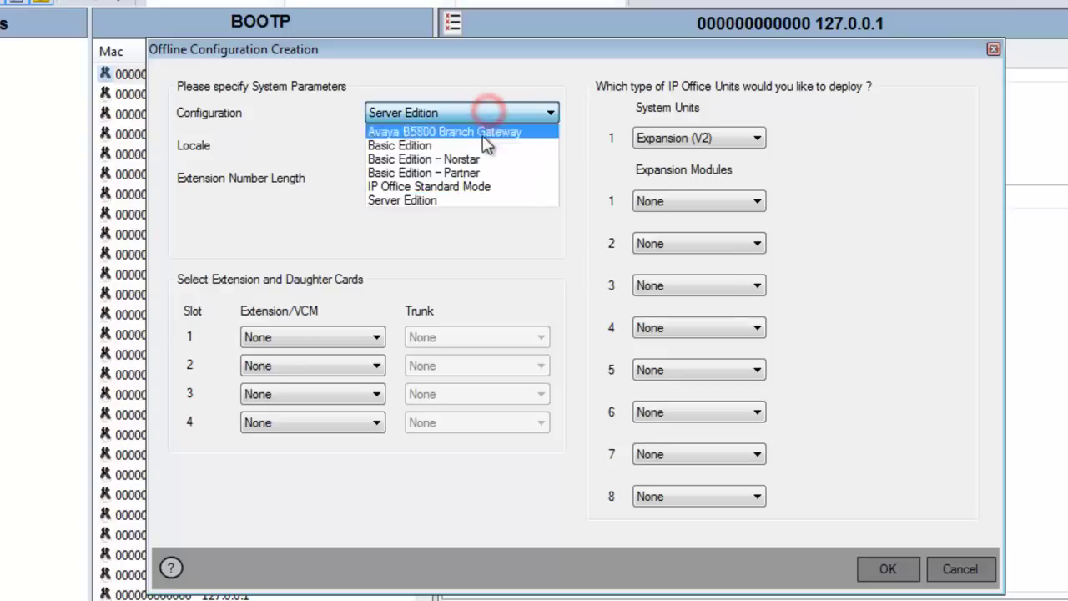
{"action": "left_click", "coordinate": [493, 188]}
{"action": "left_click", "coordinate": [760, 137]}
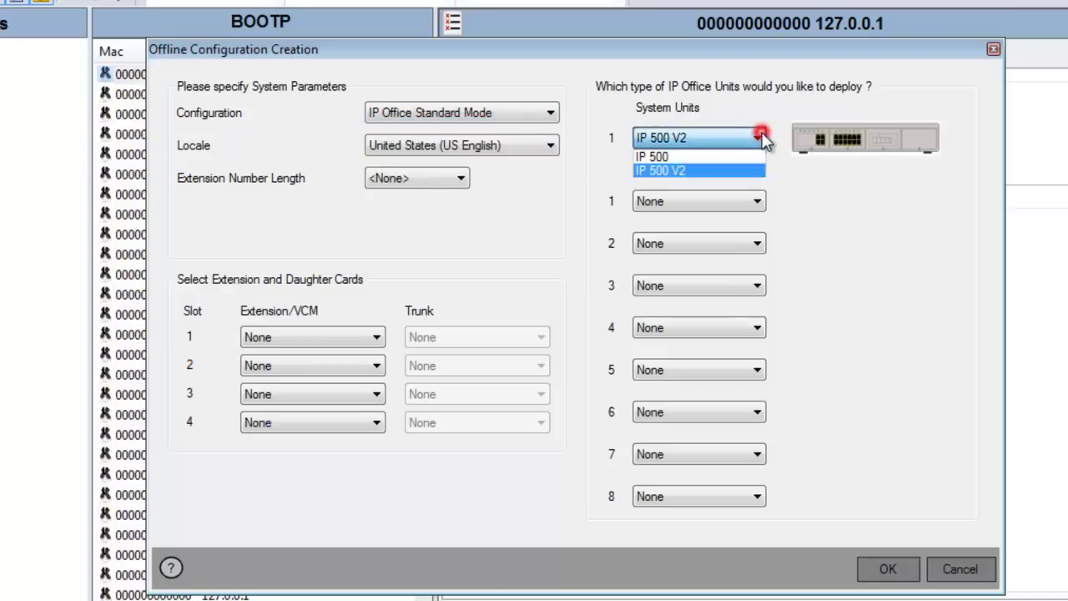
{"action": "left_click", "coordinate": [750, 156]}
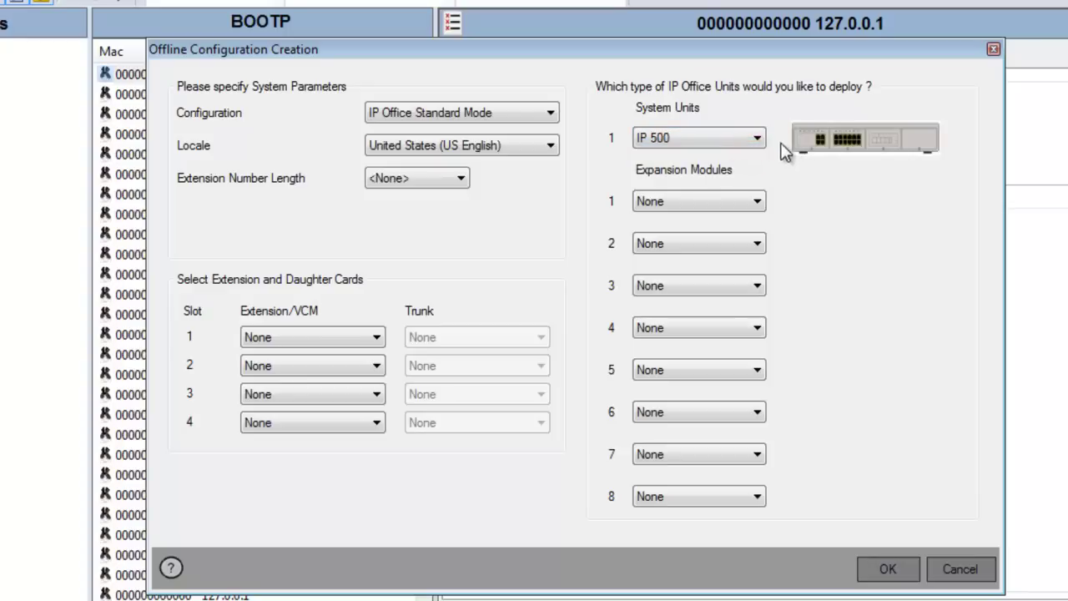
{"action": "left_click", "coordinate": [757, 137]}
{"action": "left_click", "coordinate": [751, 168]}
- Set the locale to United States (US English) and the extension number length to 3
{"action": "left_click", "coordinate": [552, 145]}
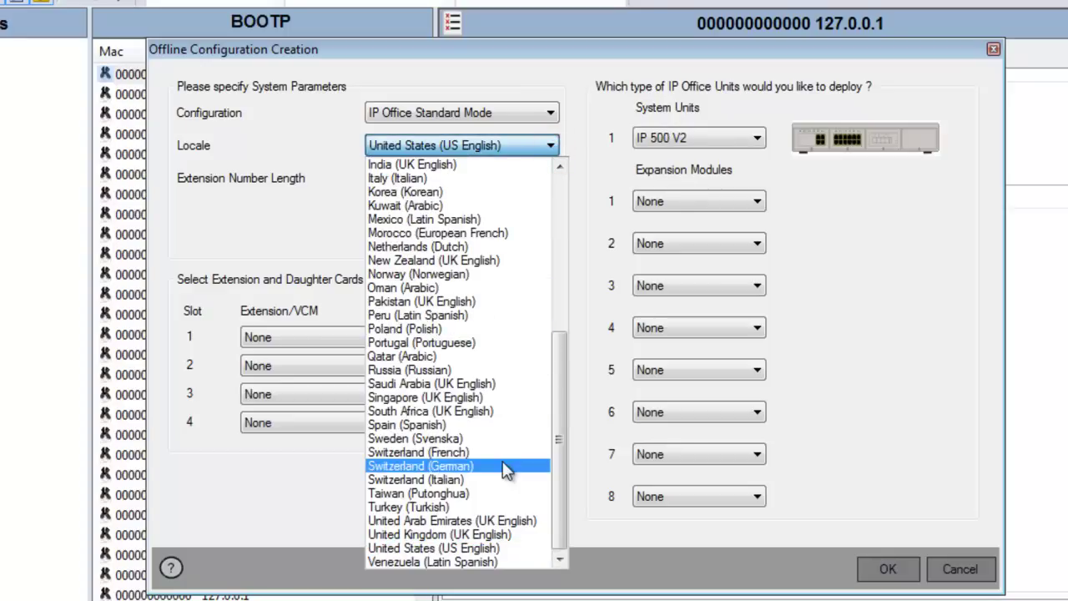
{"action": "left_click", "coordinate": [500, 547]}
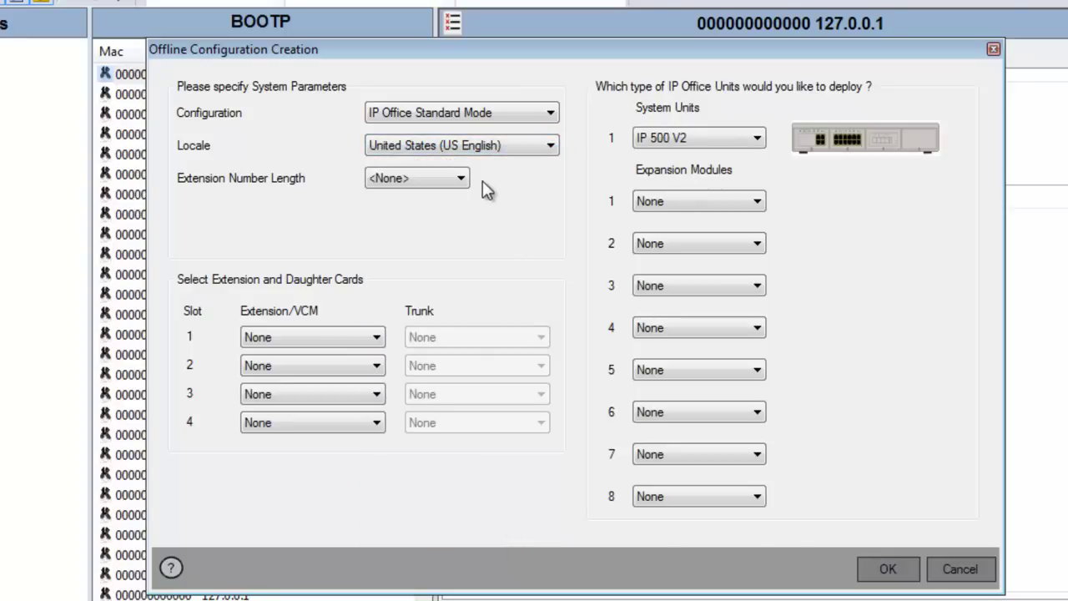
{"action": "left_click", "coordinate": [461, 180]}
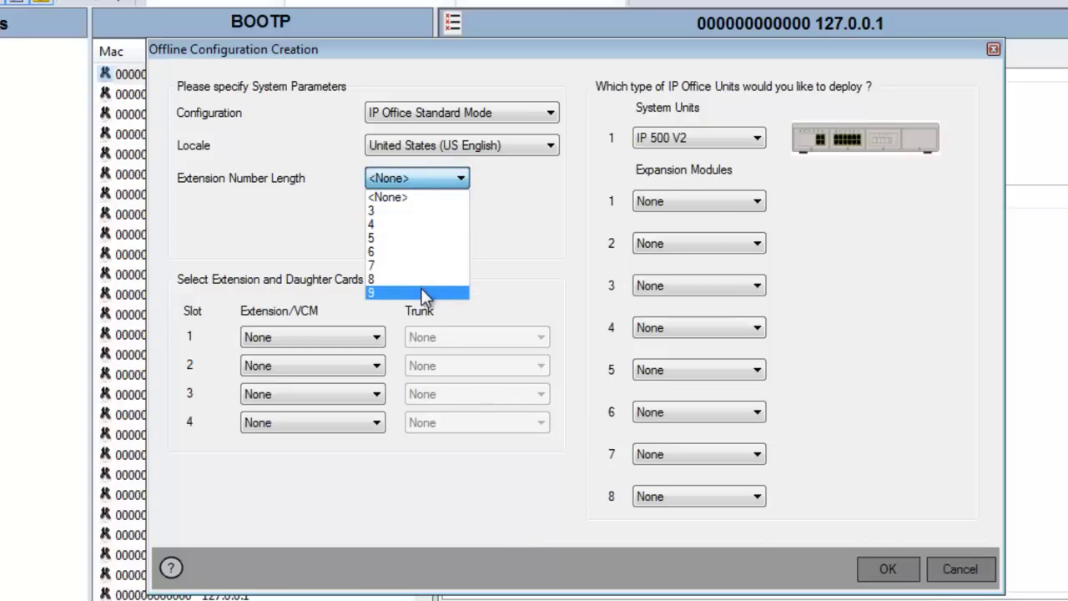
{"action": "left_click", "coordinate": [434, 212]}
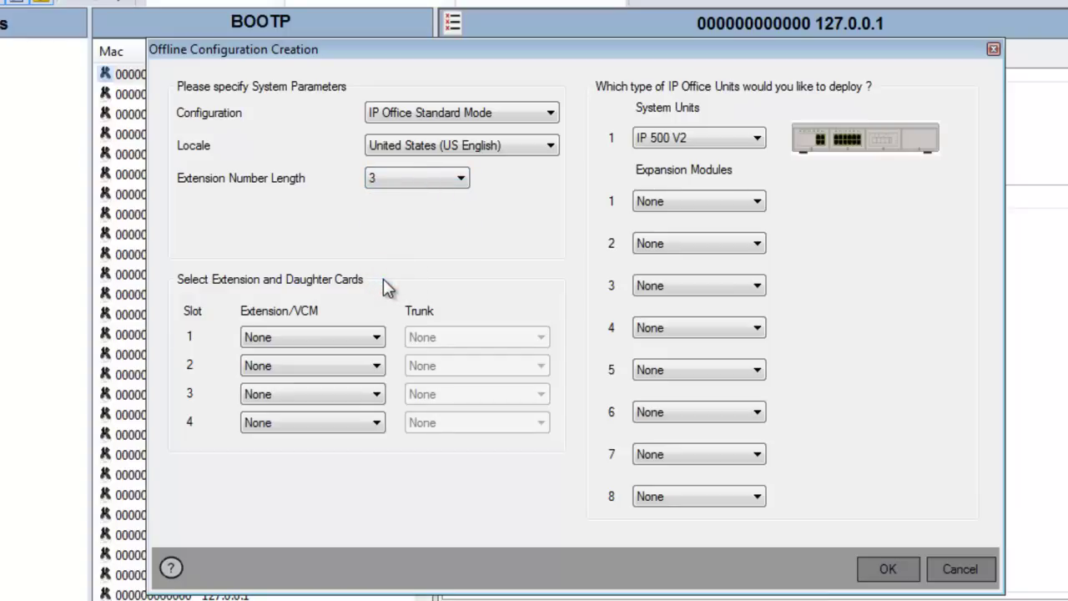
- Assign a Combo DS6-P2-VCM10 card with an ATM 4 UNI V2 trunk to slot 1
{"action": "left_click", "coordinate": [377, 338]}
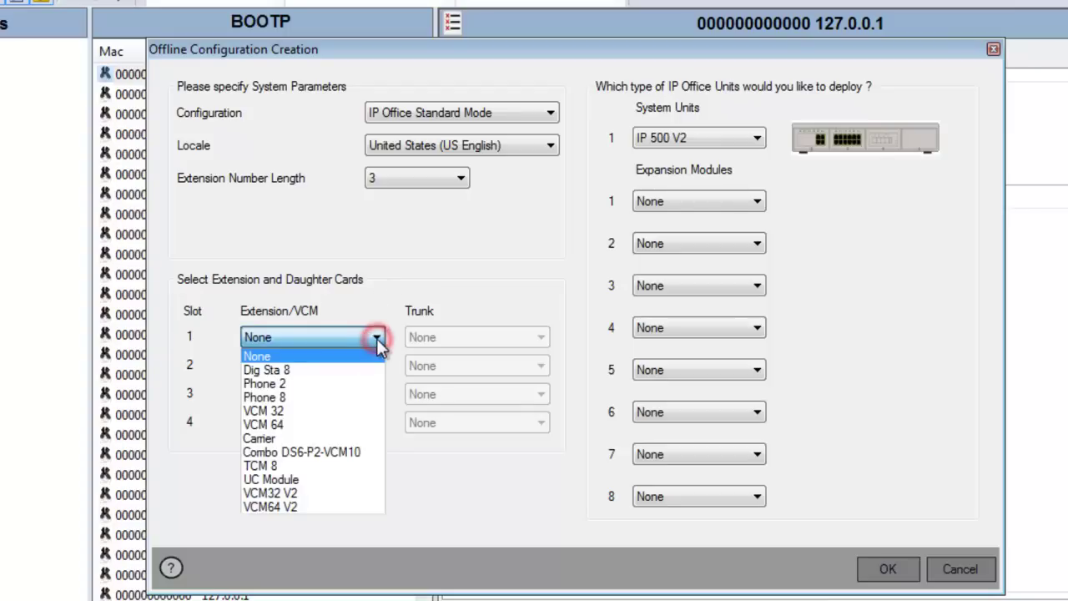
{"action": "left_click", "coordinate": [352, 451]}
{"action": "left_click", "coordinate": [538, 337]}
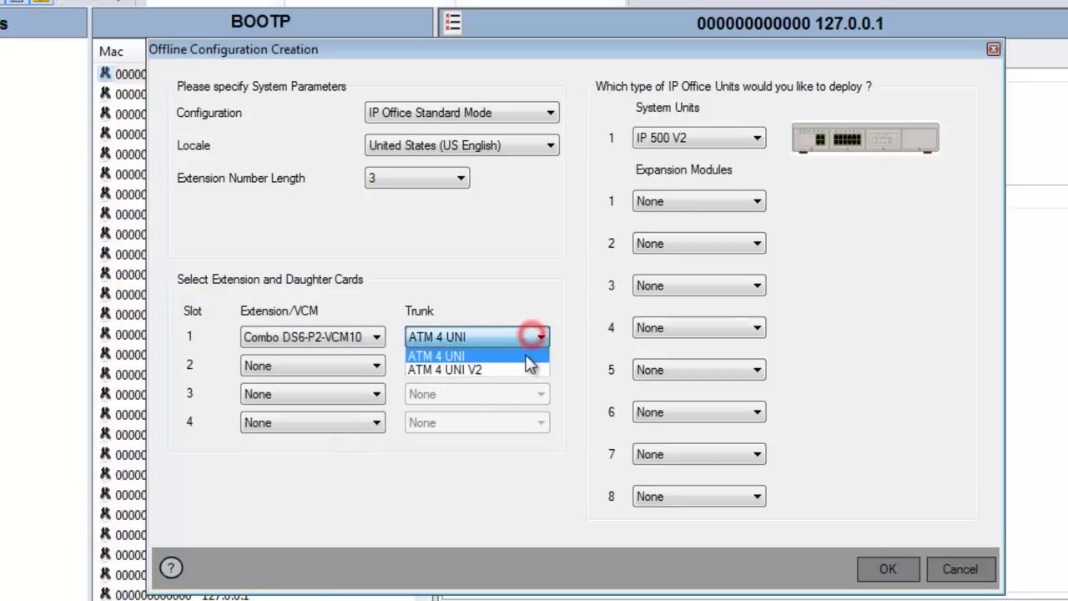
{"action": "left_click", "coordinate": [528, 369]}
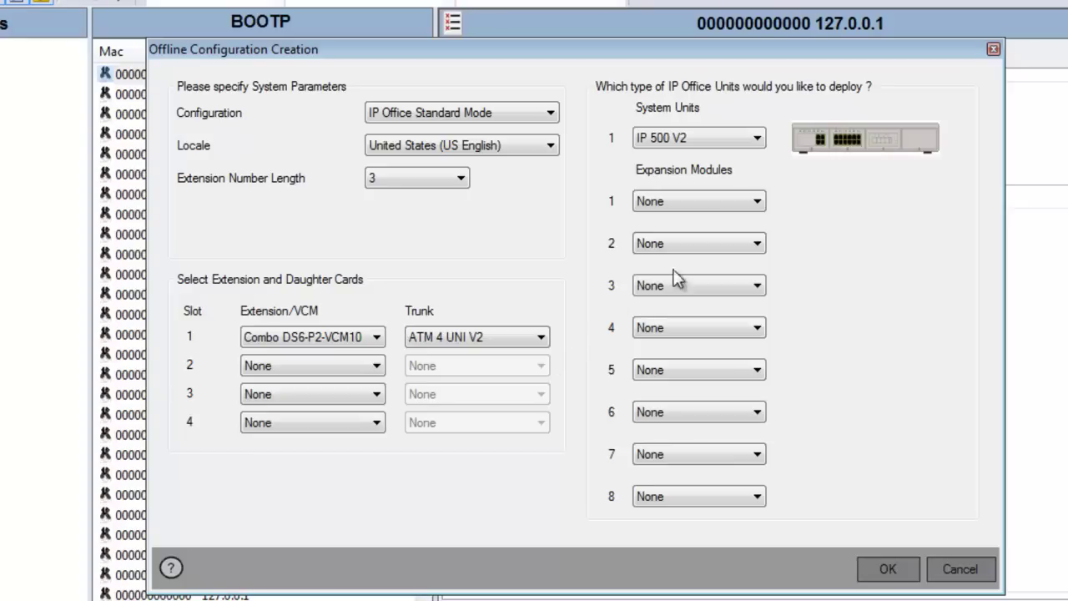
- Choose ATM16 for expansion module 1 and DS30 V2 for expansion module 2
{"action": "left_click", "coordinate": [758, 202]}
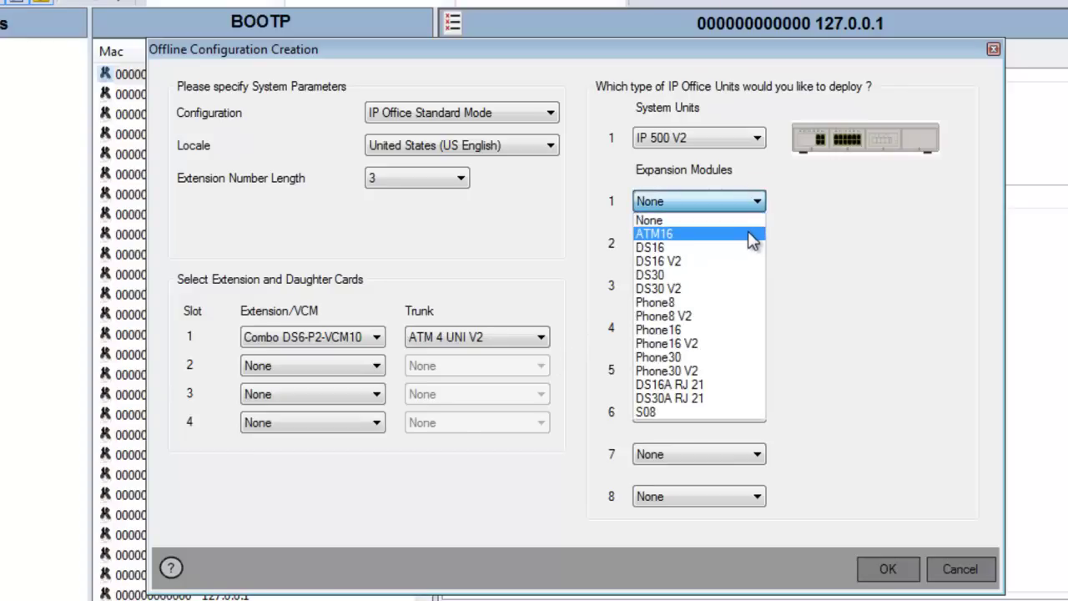
{"action": "left_click", "coordinate": [754, 235]}
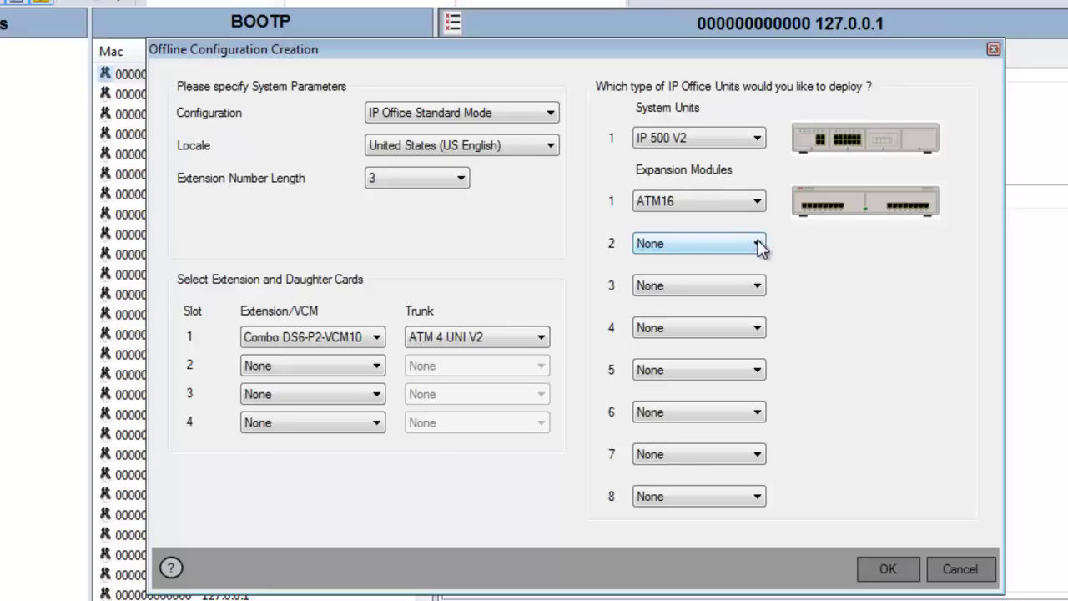
{"action": "left_click", "coordinate": [758, 243]}
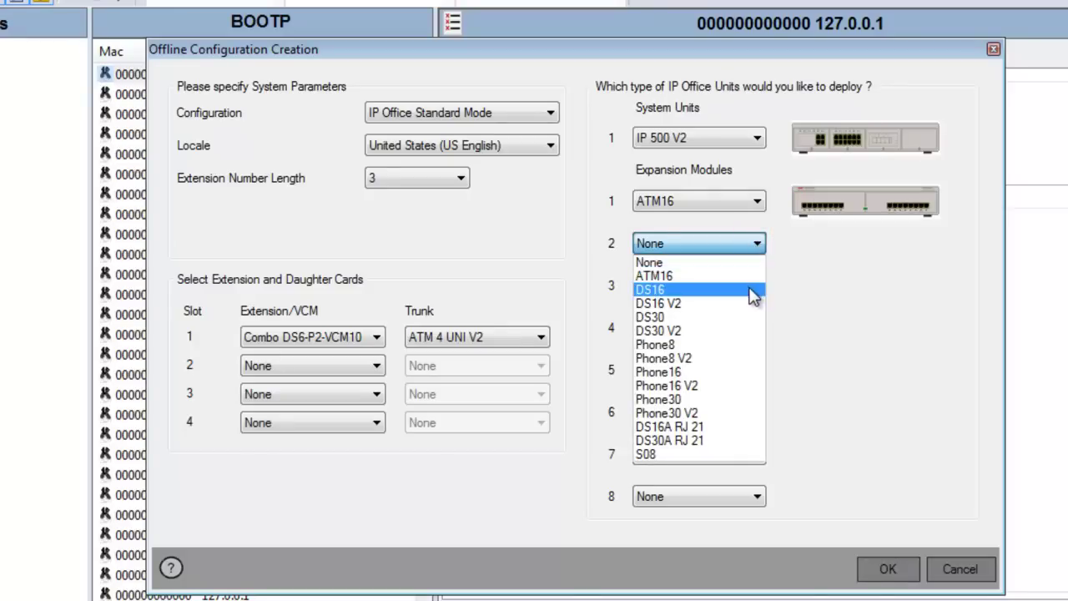
{"action": "left_click", "coordinate": [742, 331]}
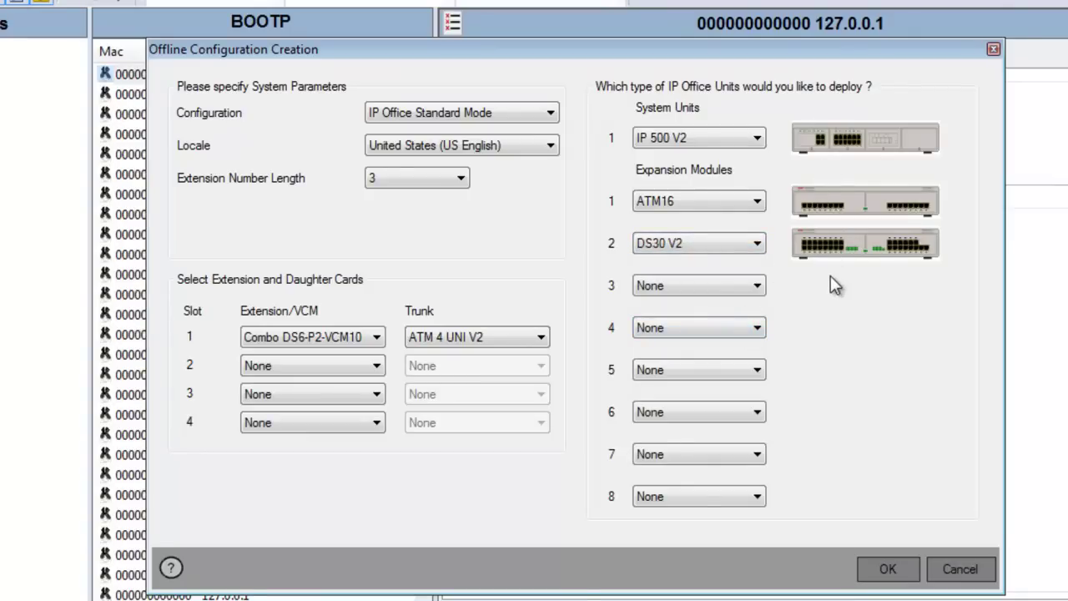
- Reset expansion modules 1 and 2 to None and create the offline configuration
{"action": "left_click", "coordinate": [759, 243]}
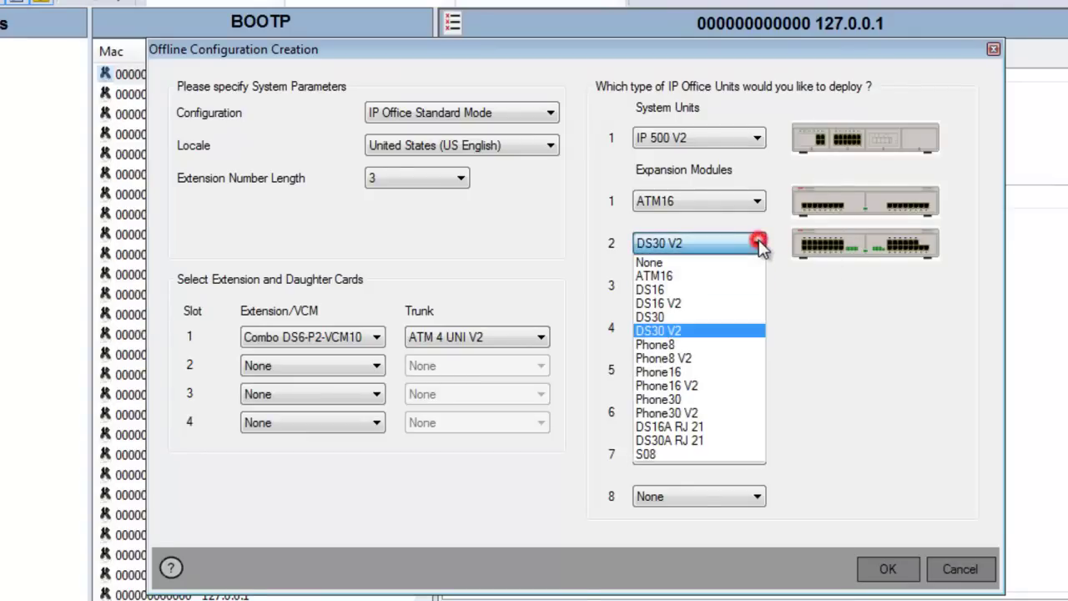
{"action": "left_click", "coordinate": [752, 263]}
{"action": "left_click", "coordinate": [758, 202]}
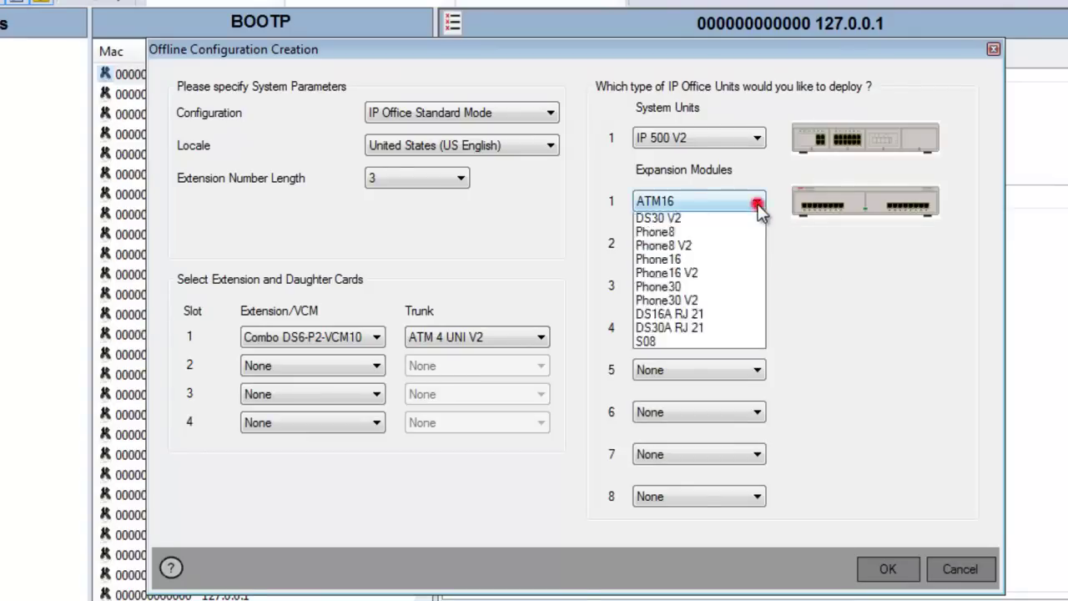
{"action": "left_click", "coordinate": [753, 222]}
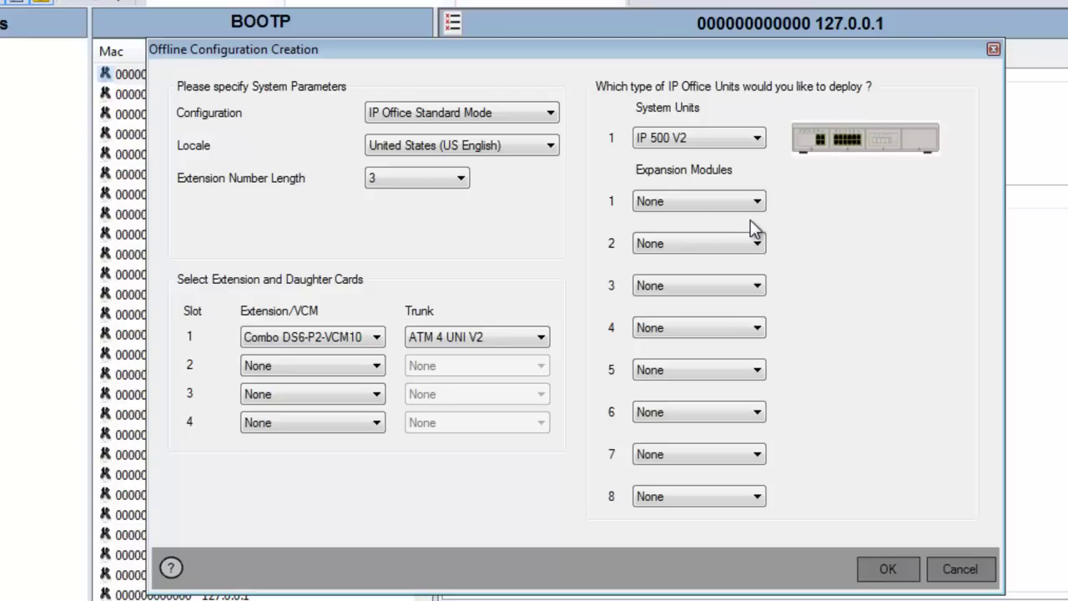
{"action": "left_click", "coordinate": [884, 570]}
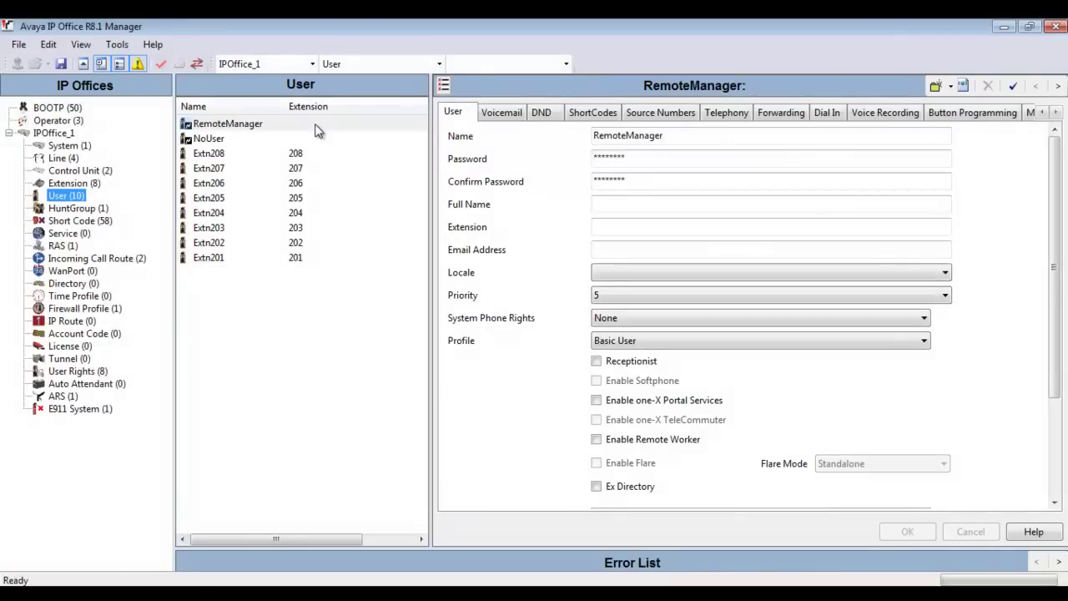
- Examine the RemoteManager and NoUser entries and the system's LAN1 and LAN2 address settings
{"action": "left_click", "coordinate": [256, 123]}
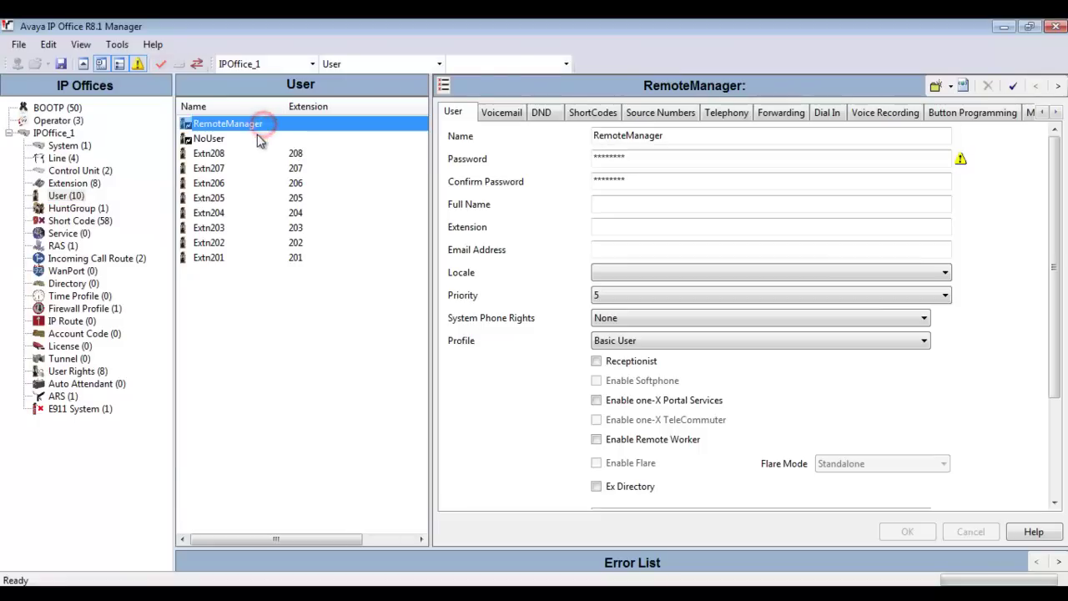
{"action": "left_click", "coordinate": [258, 139]}
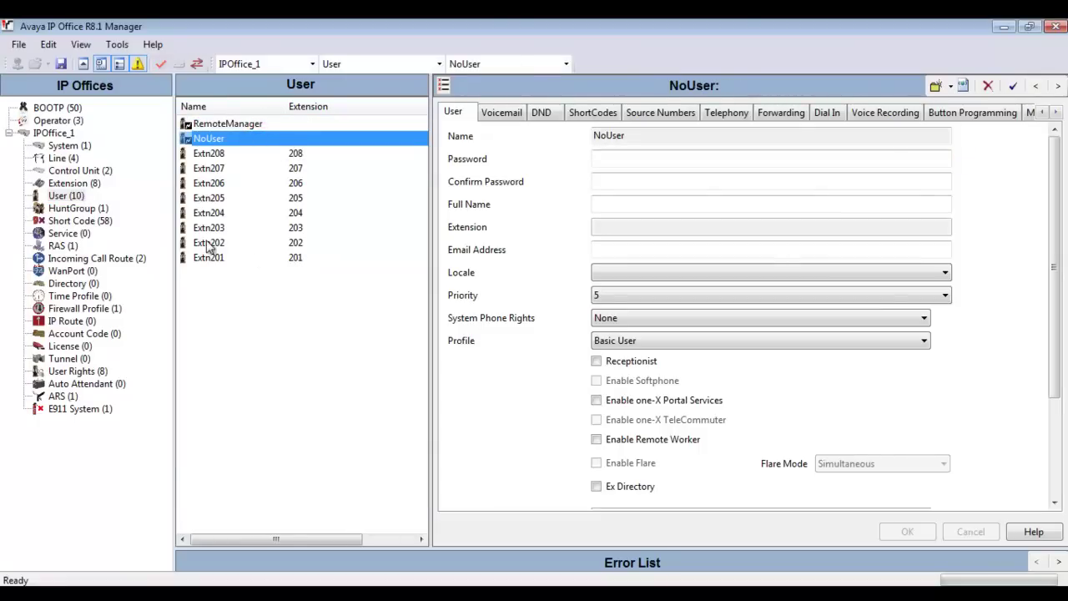
{"action": "left_click", "coordinate": [77, 146]}
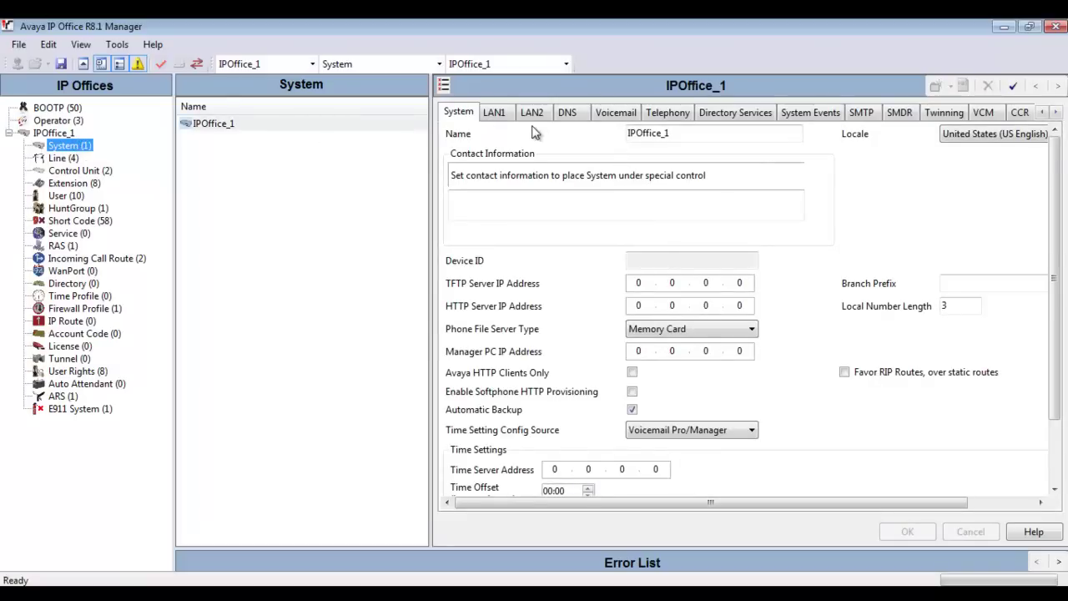
{"action": "left_click", "coordinate": [494, 112]}
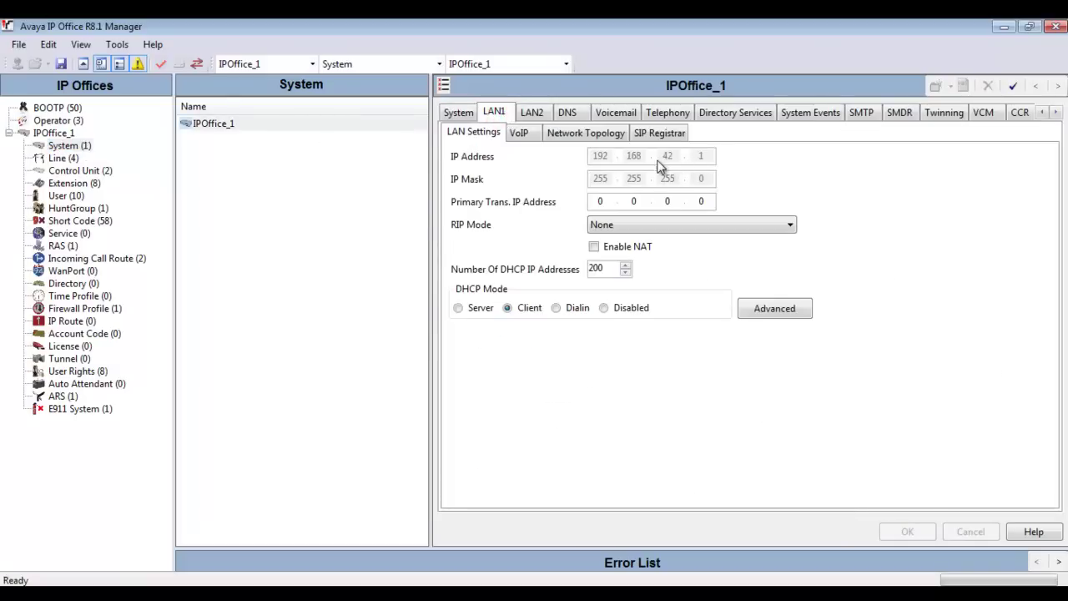
{"action": "left_click", "coordinate": [707, 161]}
{"action": "left_click", "coordinate": [534, 115]}
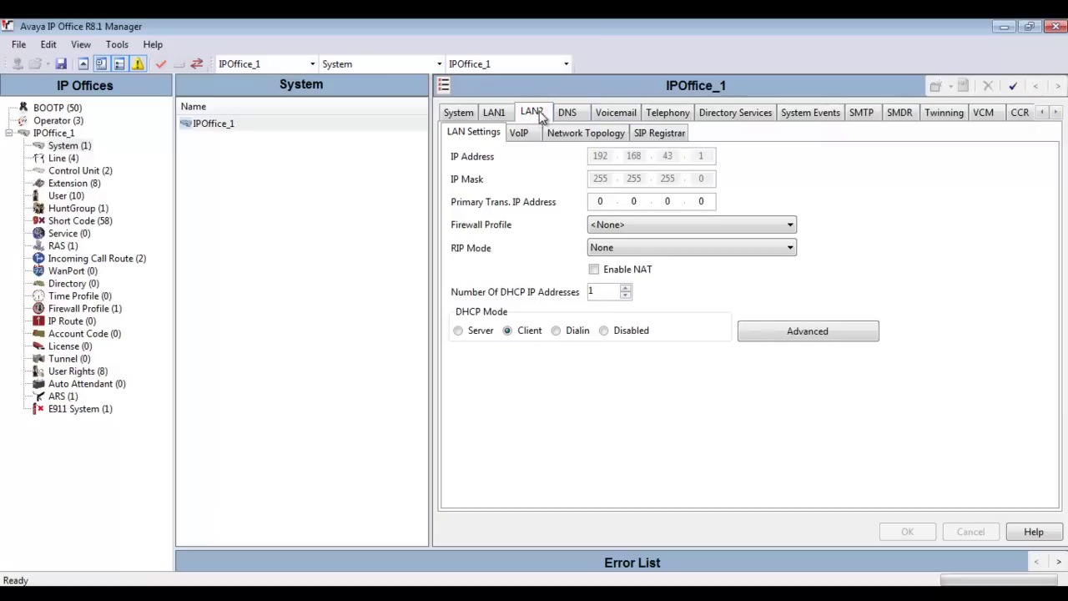
- Set the system's DNS server IP address to 8.8.8.8 and apply the change
{"action": "left_click", "coordinate": [569, 113]}
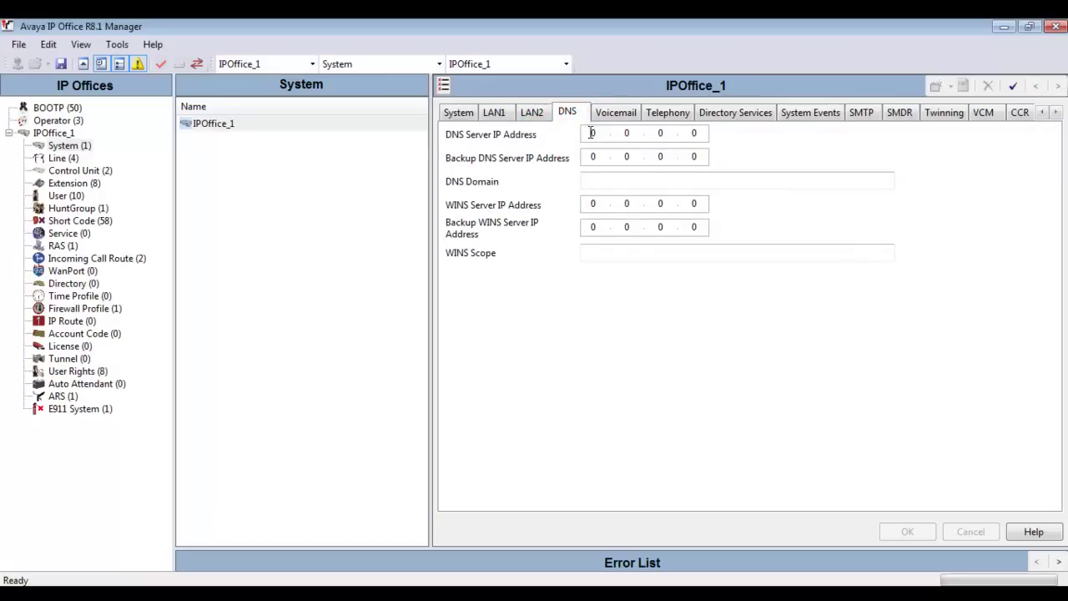
{"action": "left_click", "coordinate": [590, 133]}
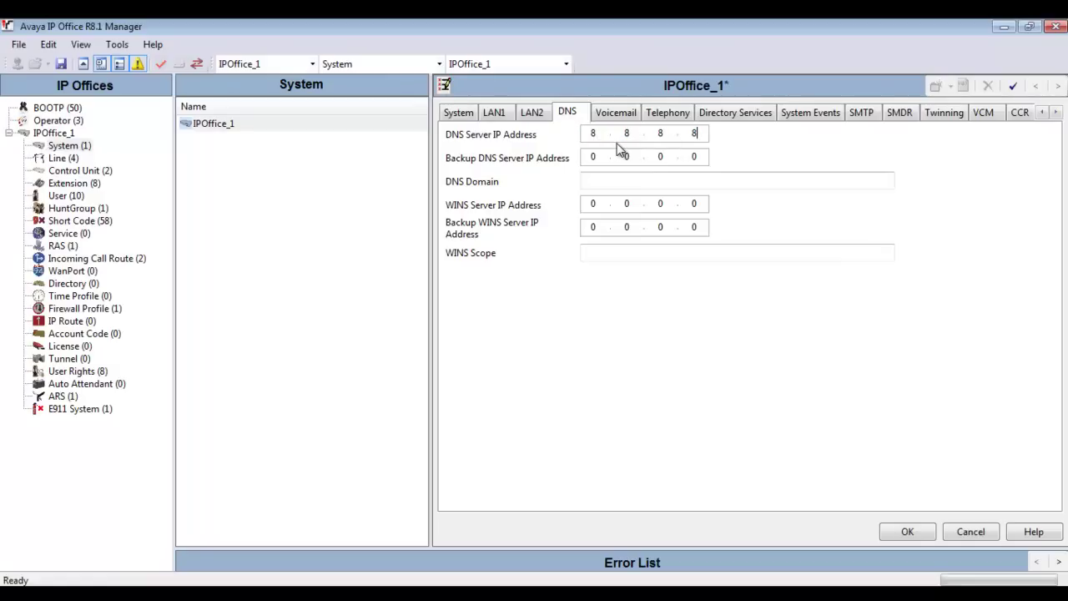
{"action": "left_click", "coordinate": [905, 529]}
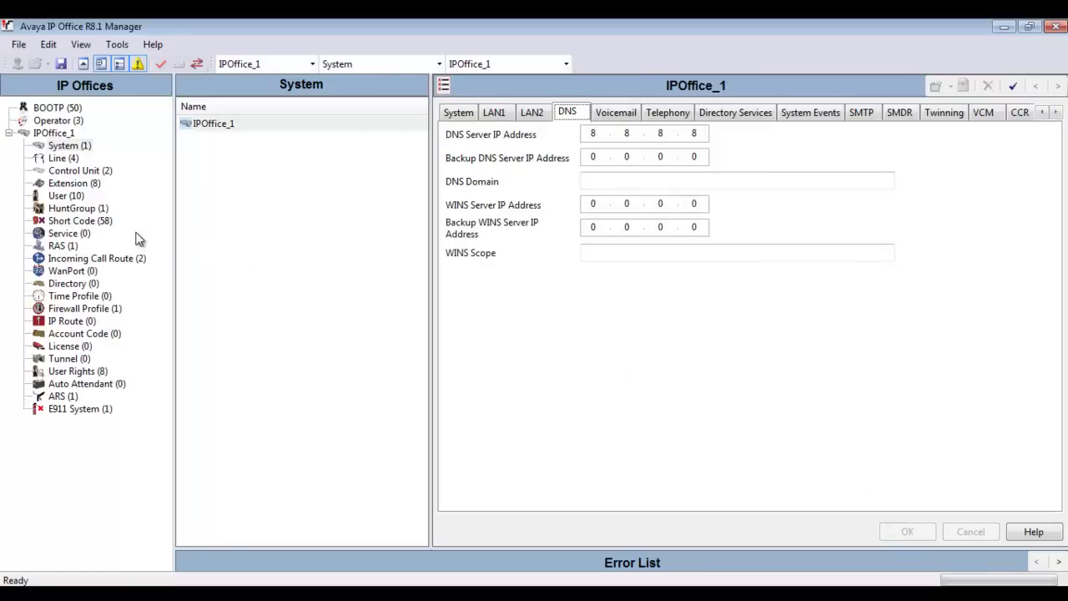
- Add and save a new short code with default settings, and add an IP route for 192.168.0.0 with mask 255.255.255.0
{"action": "left_click", "coordinate": [87, 221]}
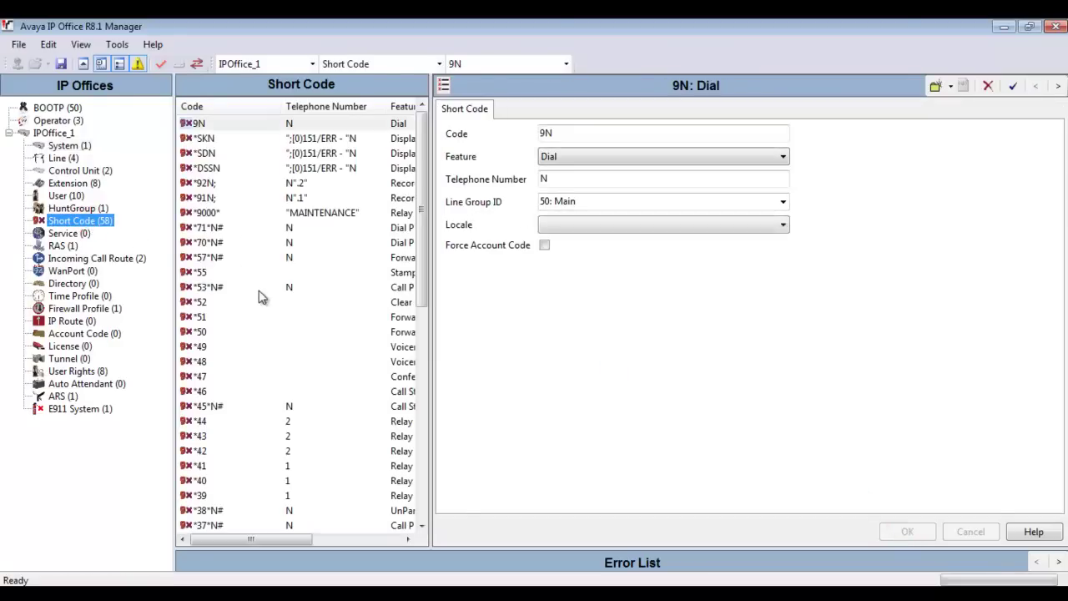
{"action": "right_click", "coordinate": [260, 299]}
{"action": "left_click", "coordinate": [299, 307]}
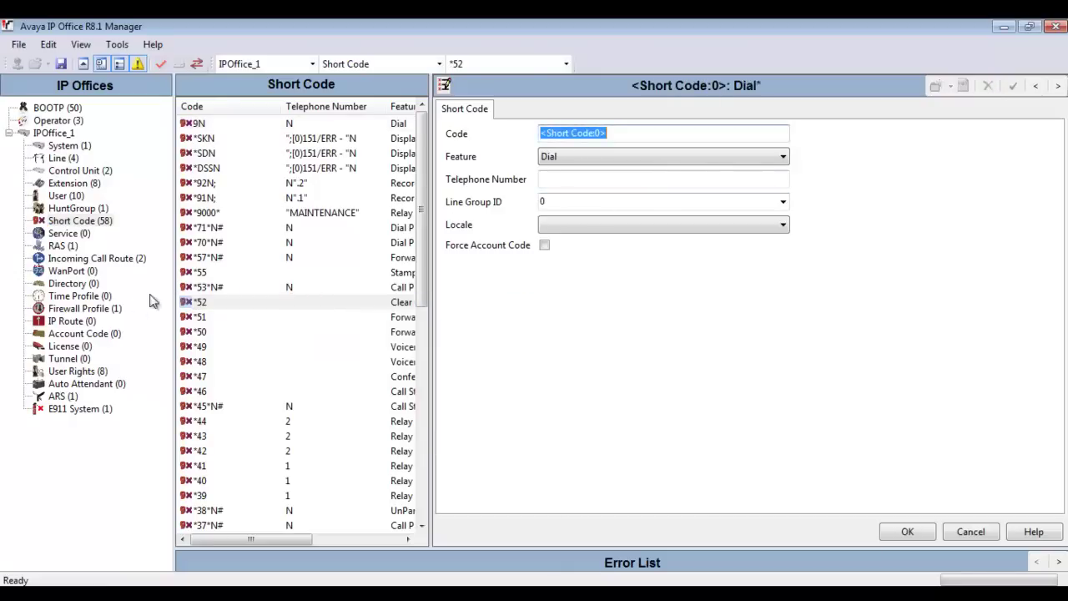
{"action": "left_click", "coordinate": [67, 321]}
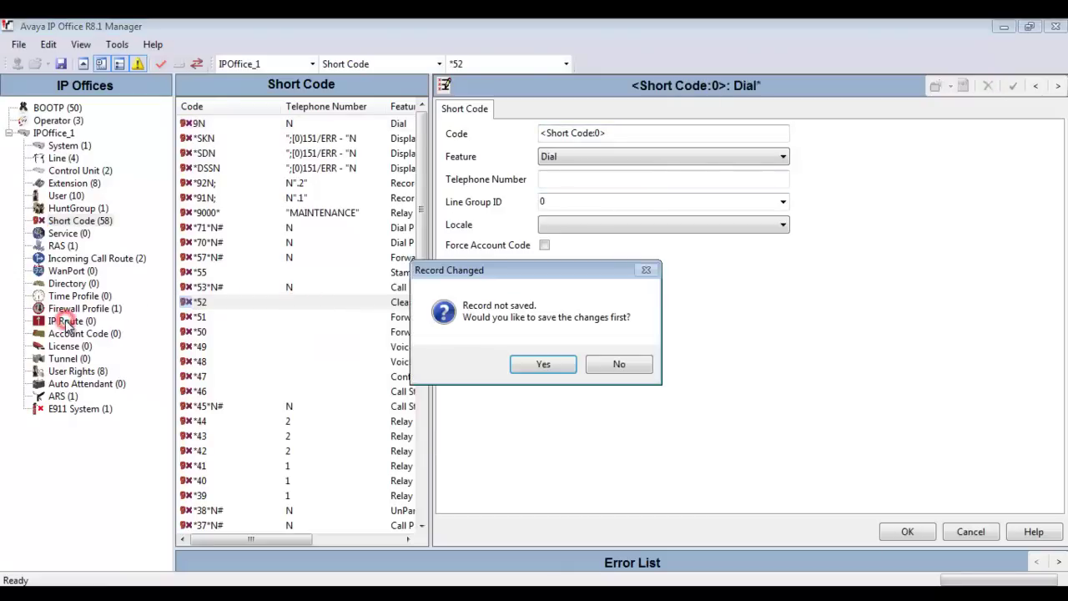
{"action": "left_click", "coordinate": [554, 366]}
{"action": "right_click", "coordinate": [220, 260]}
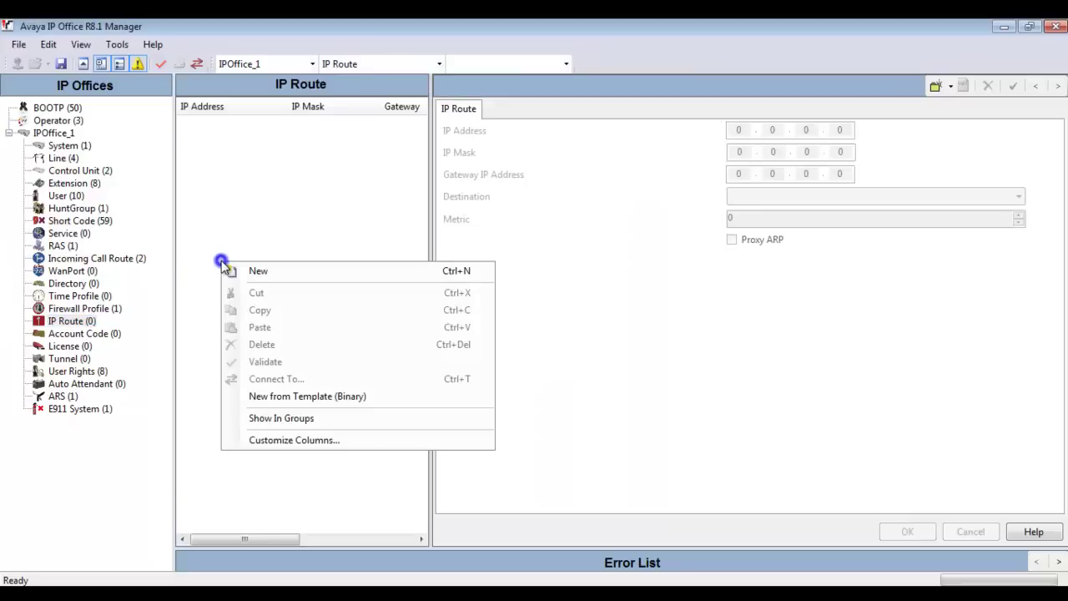
{"action": "left_click", "coordinate": [252, 270]}
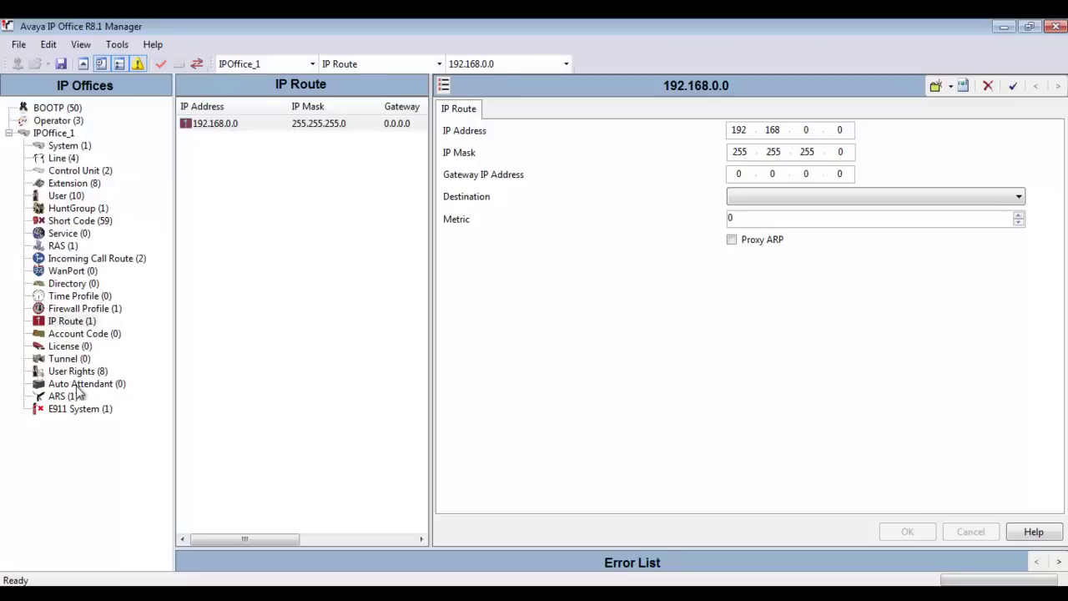
- Add a new license by pasting the license key for 3rd Party IP Endpoints, and check its status
{"action": "left_click", "coordinate": [70, 346]}
{"action": "right_click", "coordinate": [262, 279]}
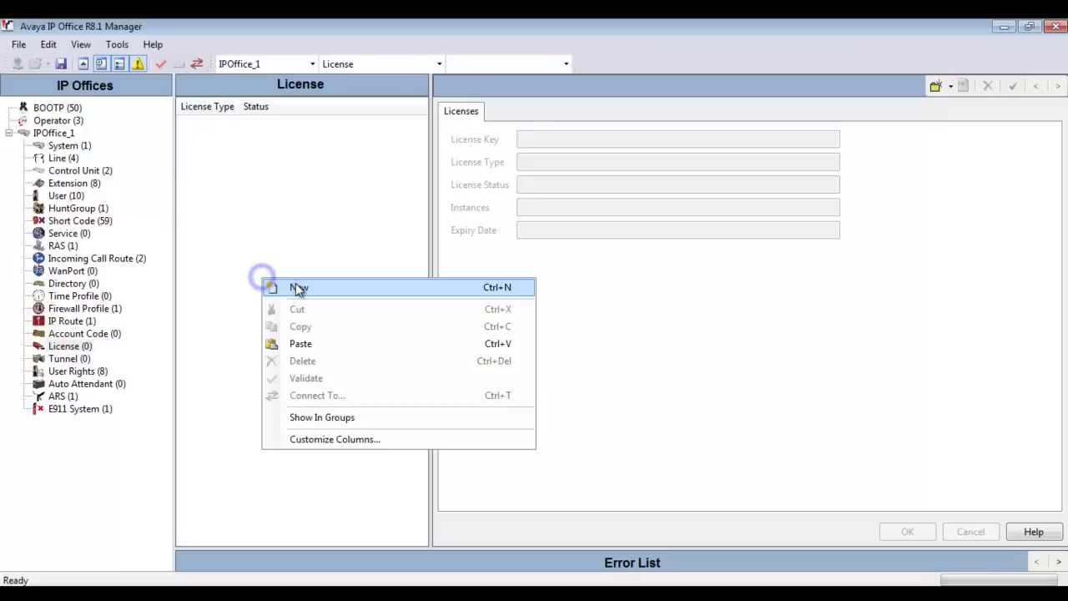
{"action": "left_click", "coordinate": [299, 288]}
{"action": "key", "text": "ctrl+v"}
{"action": "key", "text": "Return"}
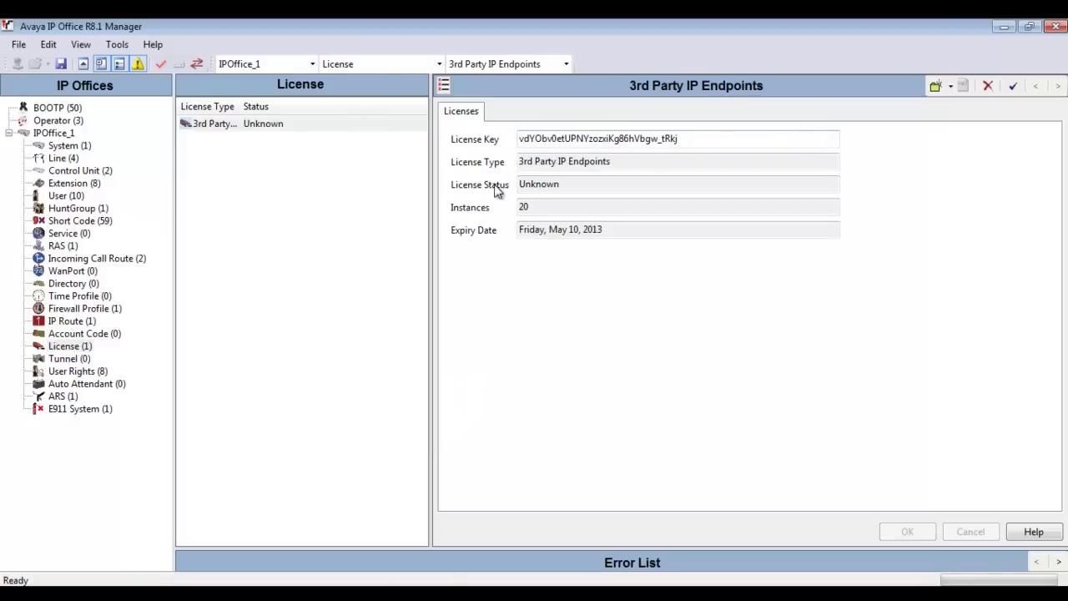
{"action": "left_click", "coordinate": [564, 184]}
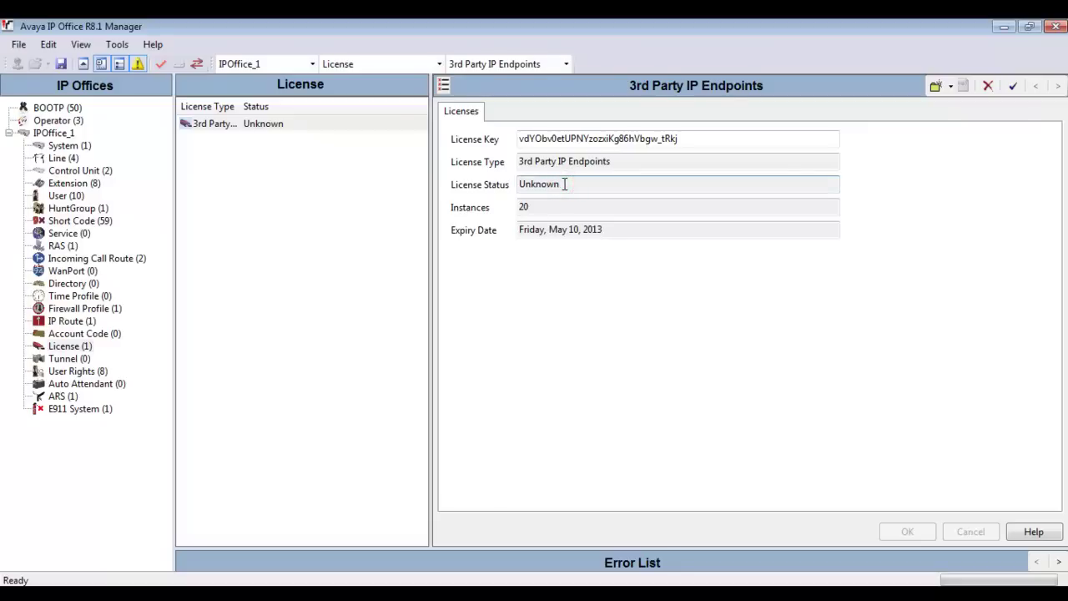
- Add a new incoming call route with the default Any Voice settings, saving it when returning to the system settings
{"action": "left_click", "coordinate": [132, 257]}
{"action": "right_click", "coordinate": [241, 241]}
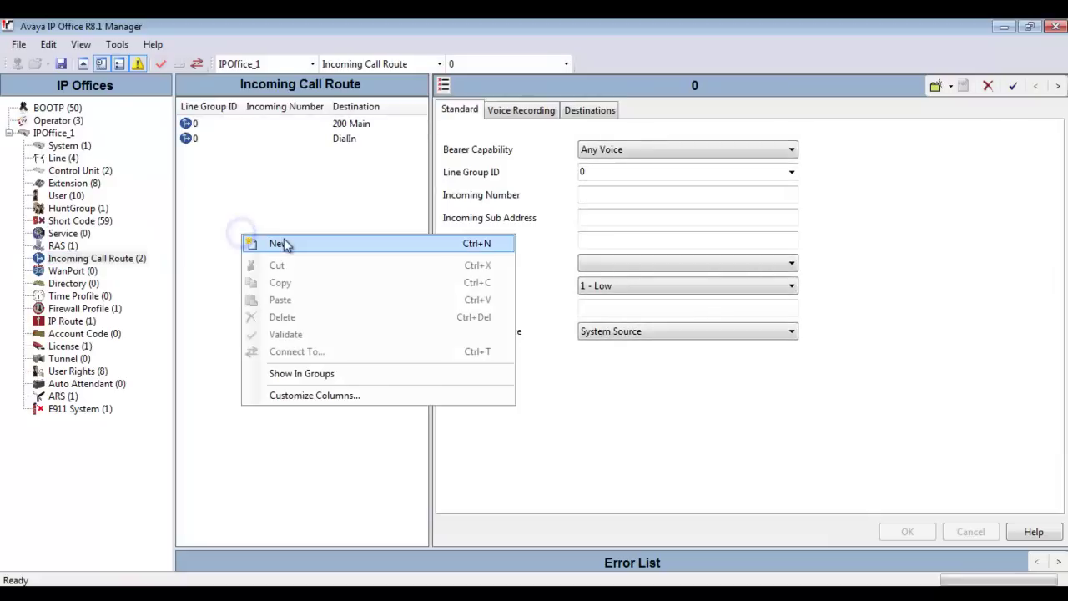
{"action": "left_click", "coordinate": [284, 243]}
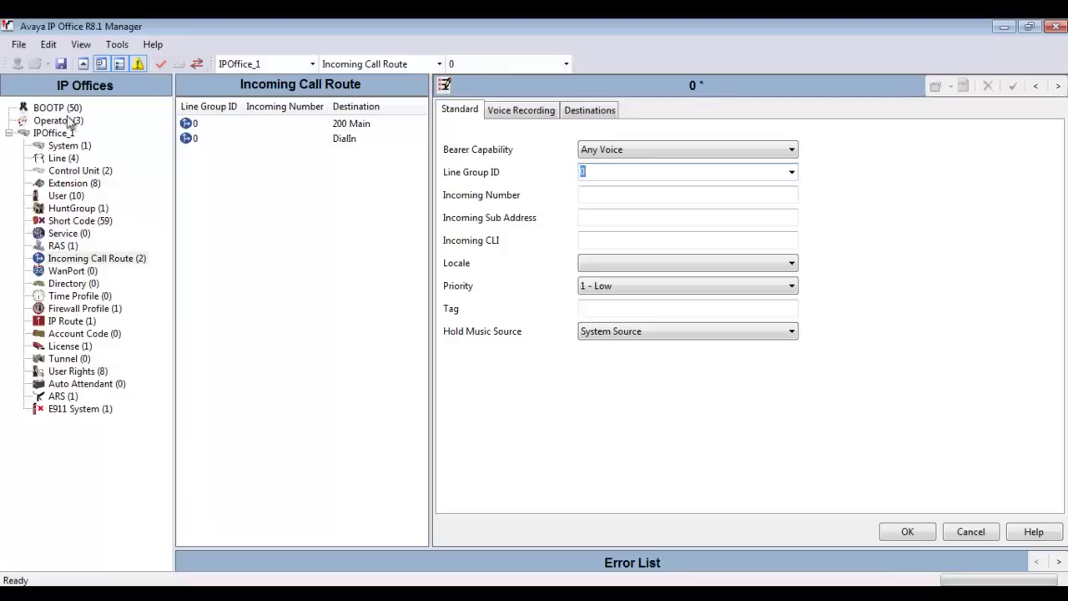
{"action": "left_click", "coordinate": [69, 144]}
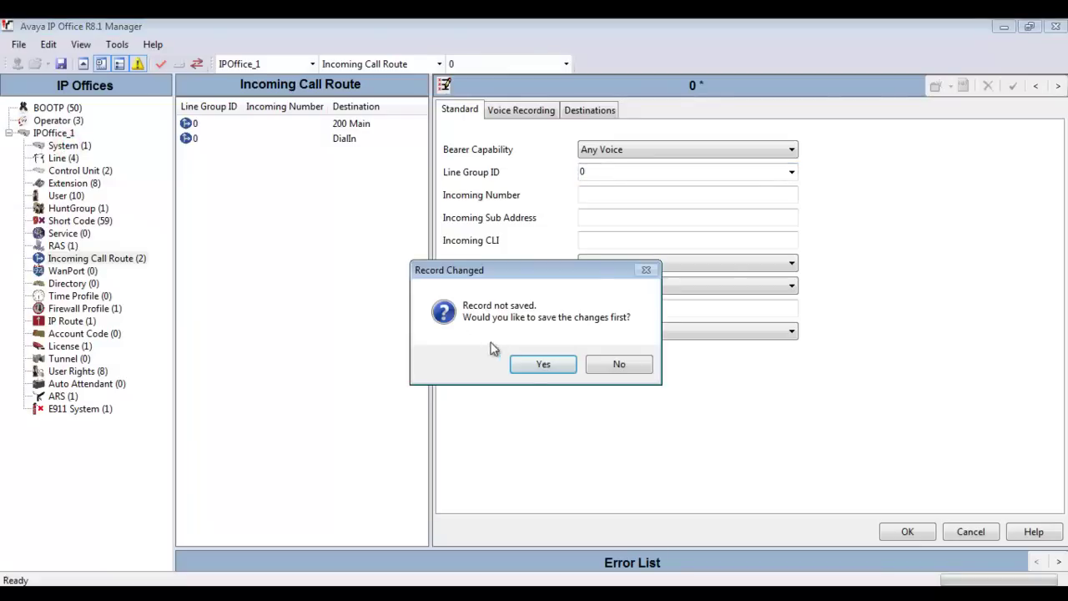
{"action": "left_click", "coordinate": [534, 363]}
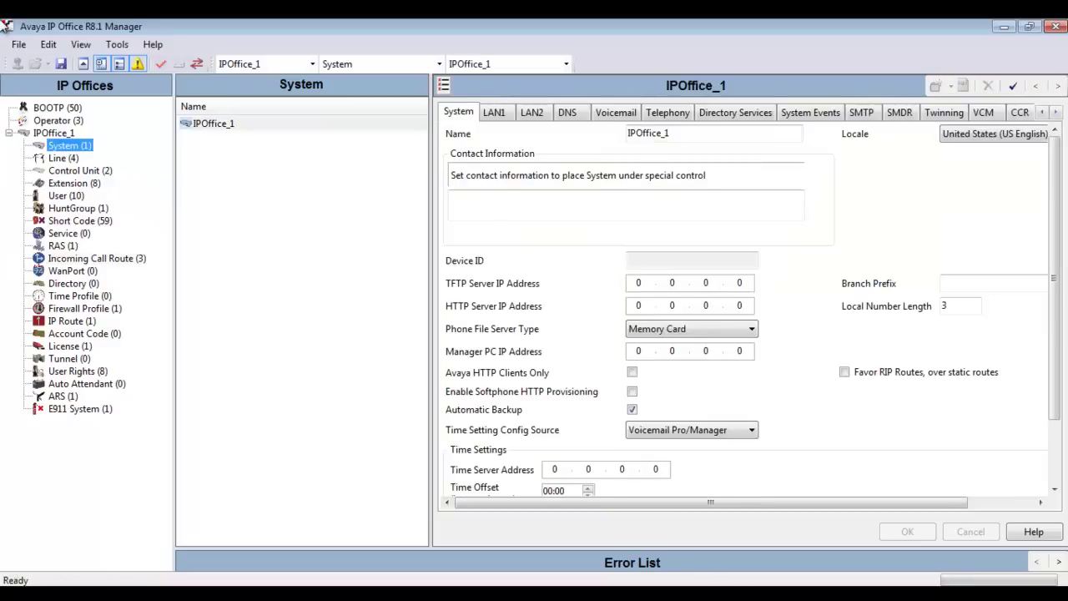
- Set the LAN1 DHCP mode to Disabled, review the IP address fields and apply the change
{"action": "left_click", "coordinate": [495, 116]}
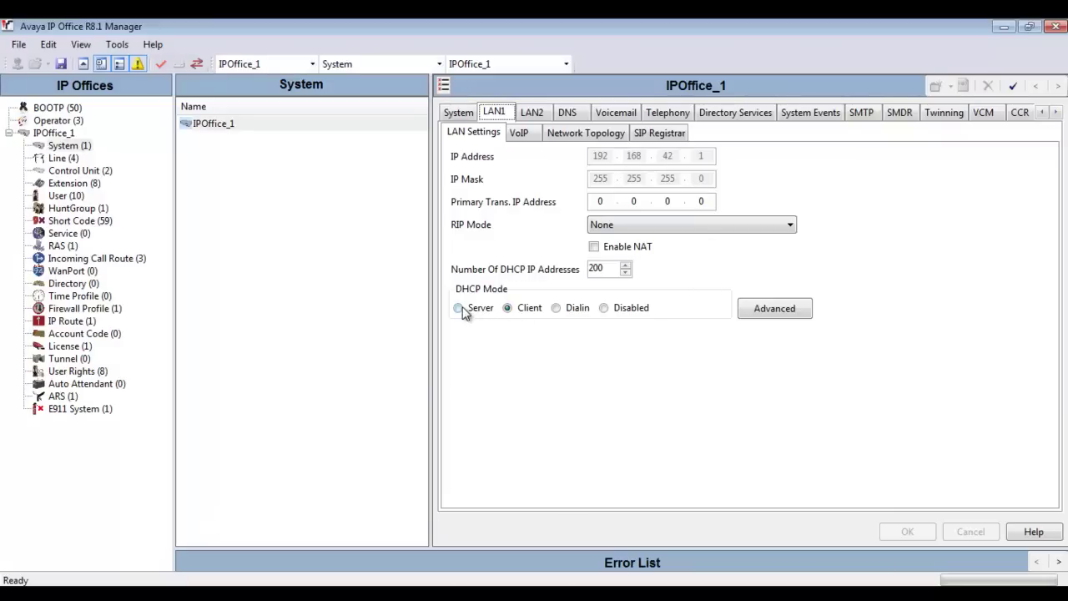
{"action": "left_click", "coordinate": [604, 309]}
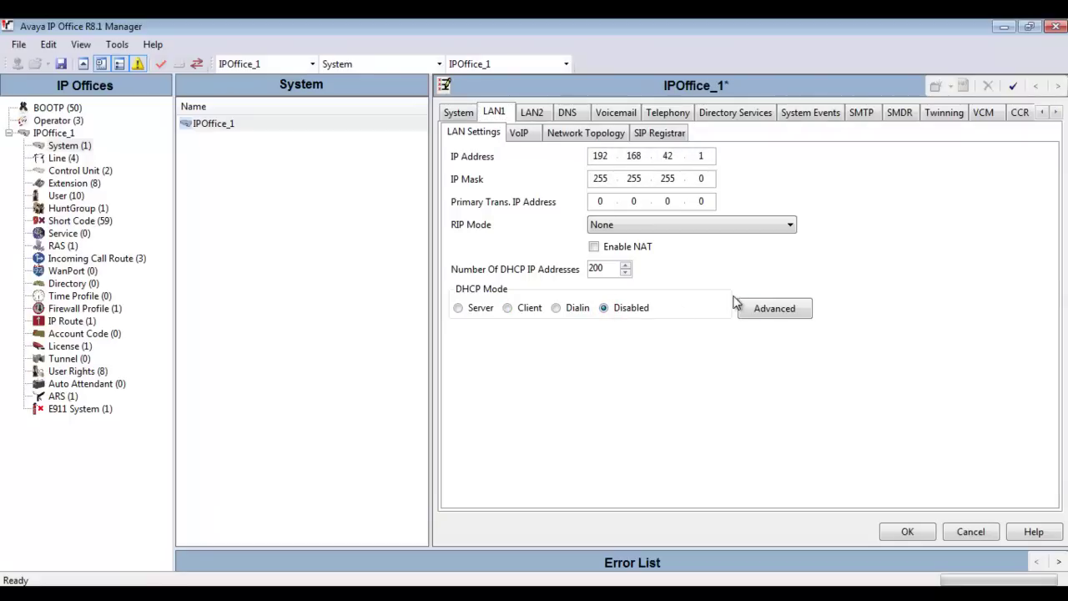
{"action": "double_click", "coordinate": [597, 157]}
{"action": "double_click", "coordinate": [630, 157]}
{"action": "double_click", "coordinate": [666, 157]}
{"action": "left_click", "coordinate": [734, 160]}
{"action": "left_click", "coordinate": [894, 532]}
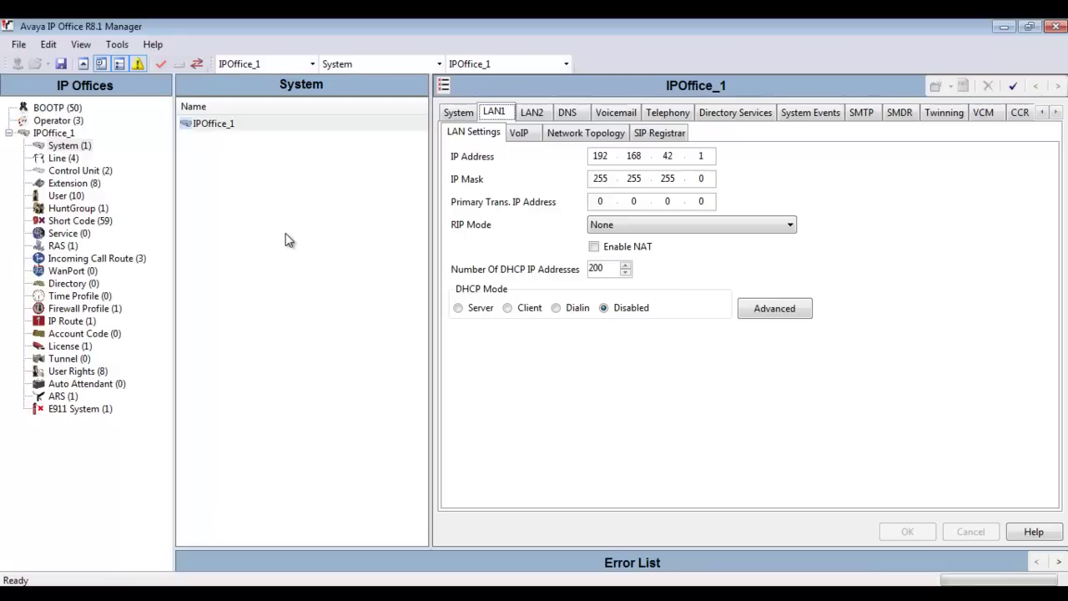
- Save the offline configuration as a Config Files (*.cfg) file named config in the Program Files (x86) folder
{"action": "left_click", "coordinate": [20, 46]}
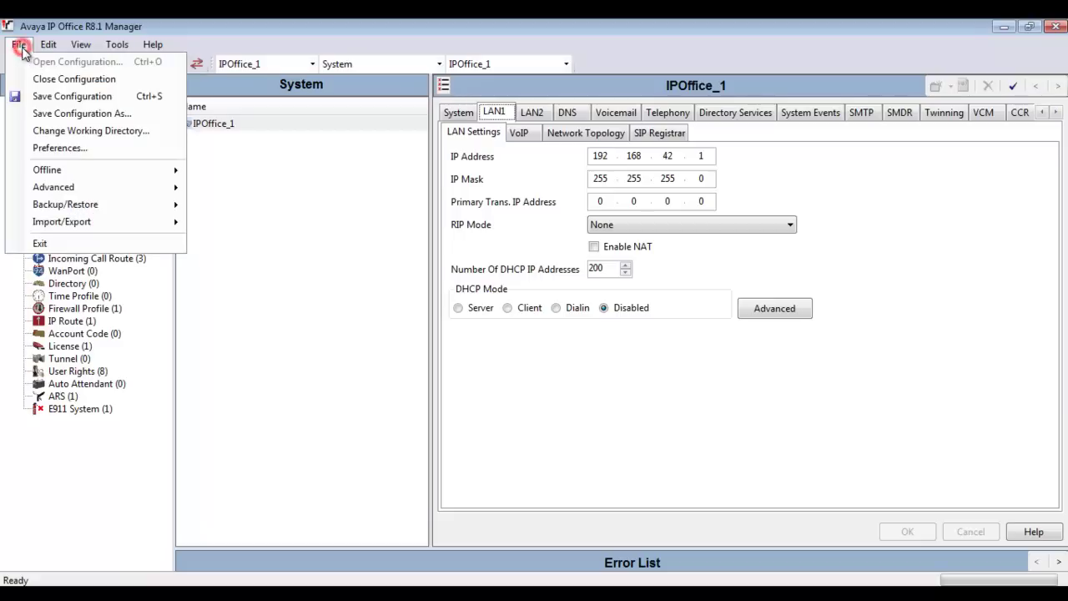
{"action": "left_click", "coordinate": [90, 97]}
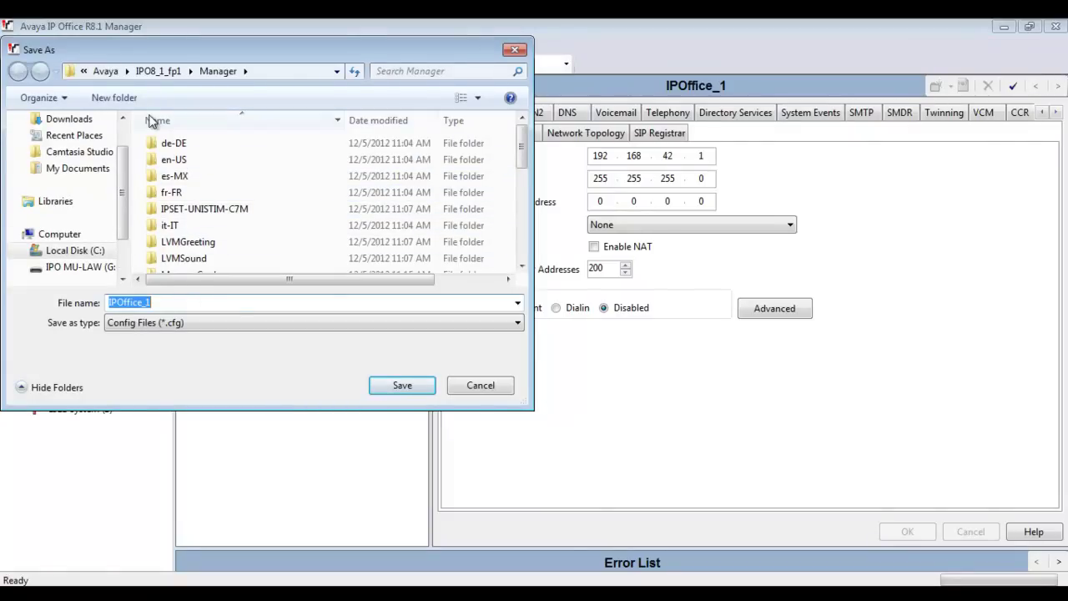
{"action": "left_click", "coordinate": [157, 72]}
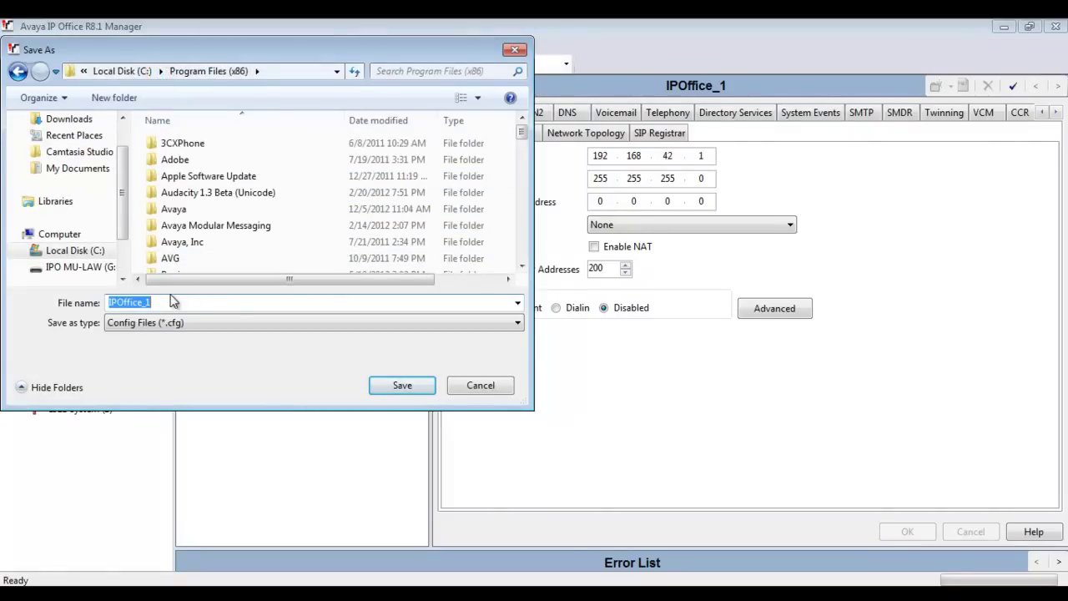
{"action": "type", "text": "config"}
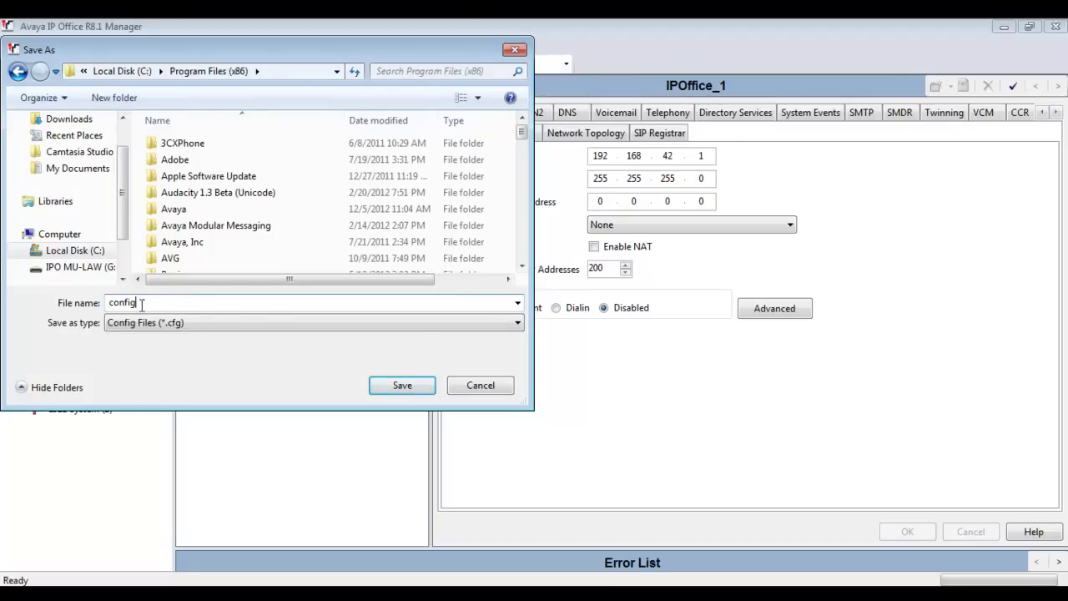
{"action": "key", "text": "Tab"}
{"action": "left_click", "coordinate": [395, 380]}
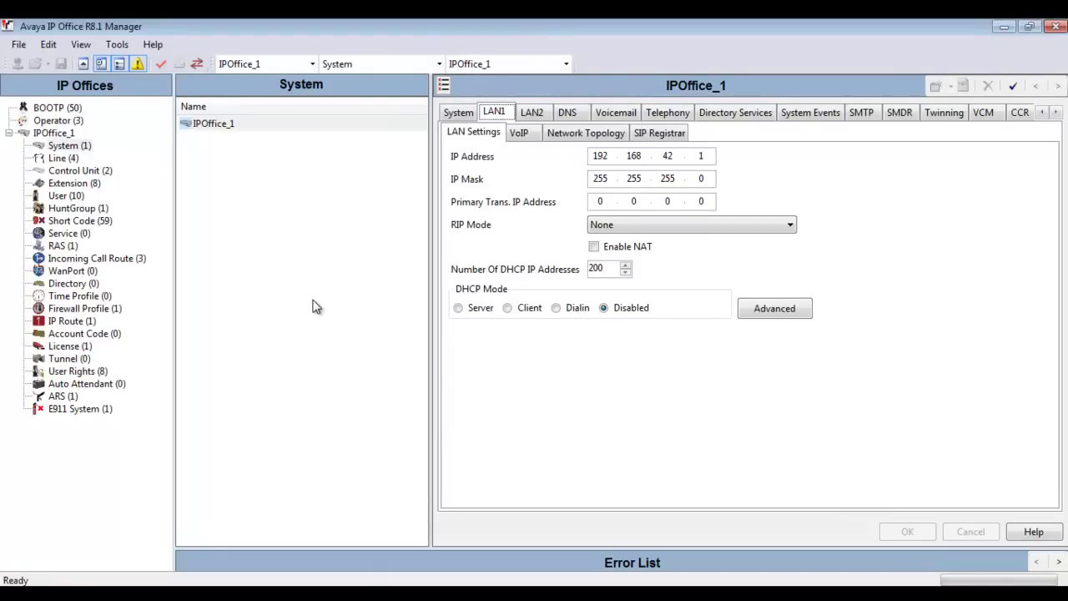
{"action": "left_click", "coordinate": [18, 44]}
{"action": "mouse_move", "coordinate": [57, 171]}
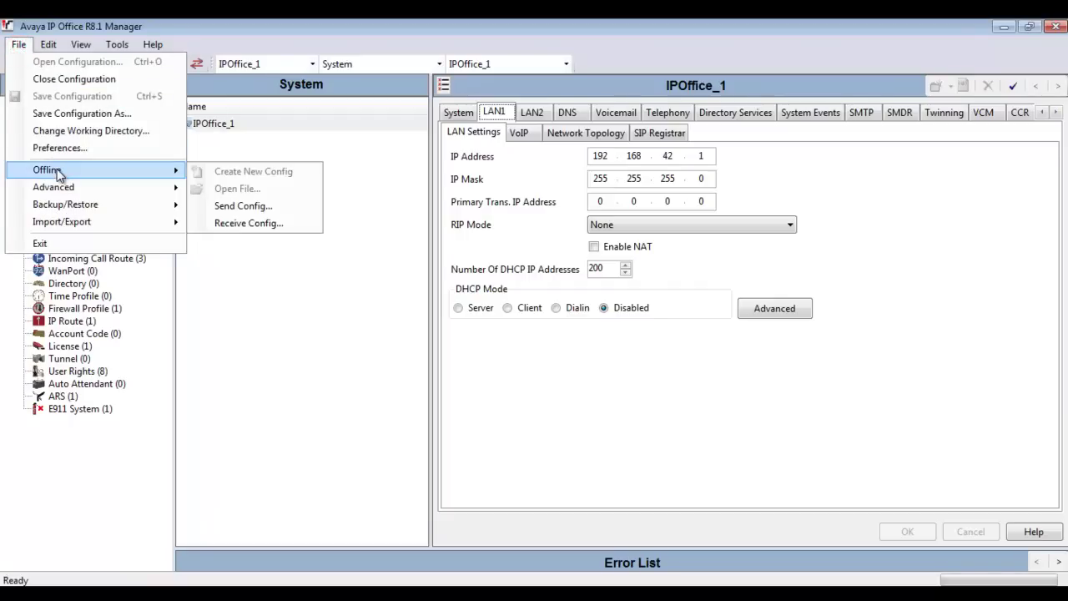
{"action": "left_click", "coordinate": [293, 208]}
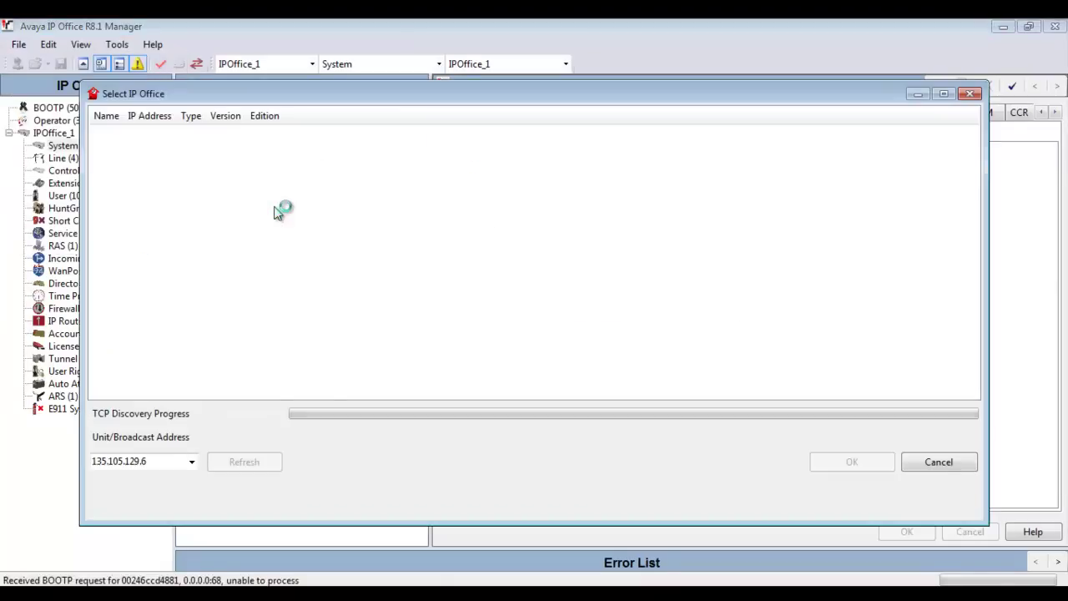
{"action": "left_click", "coordinate": [99, 150]}
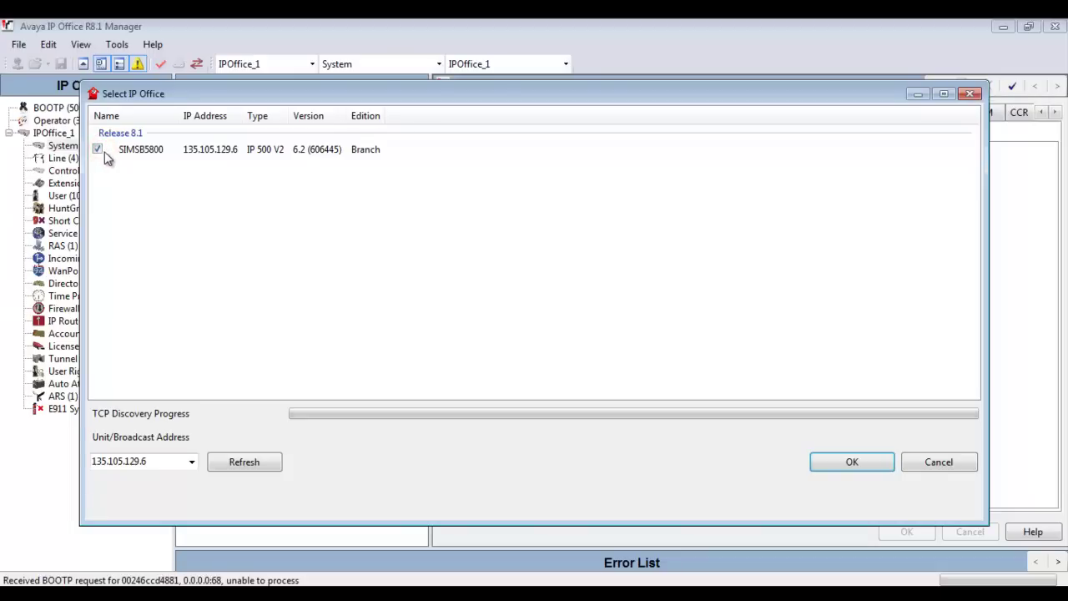
{"action": "left_click", "coordinate": [99, 149]}
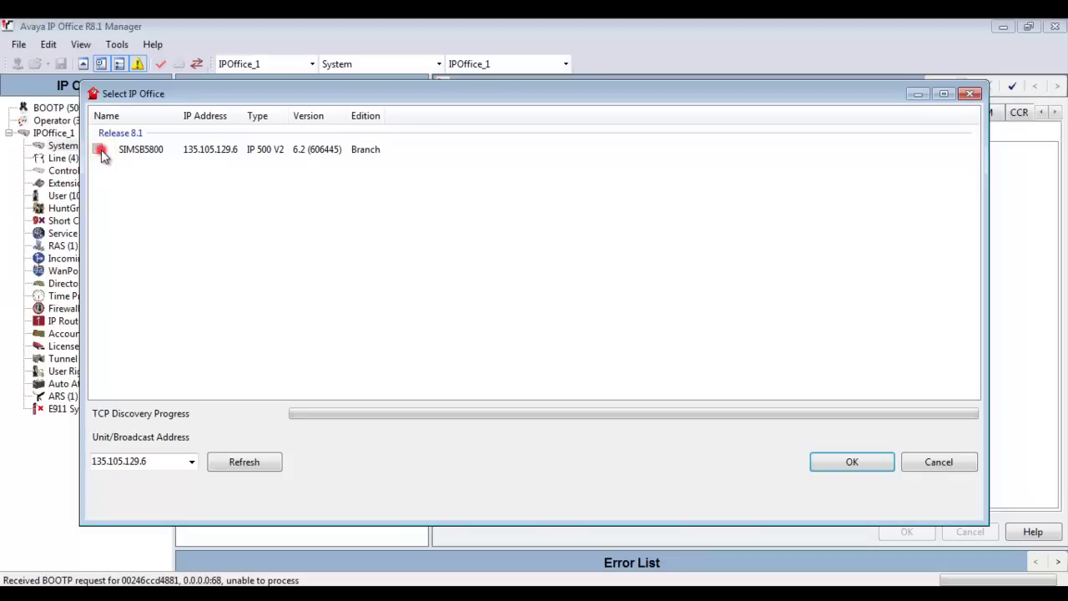
{"action": "left_click", "coordinate": [937, 462]}
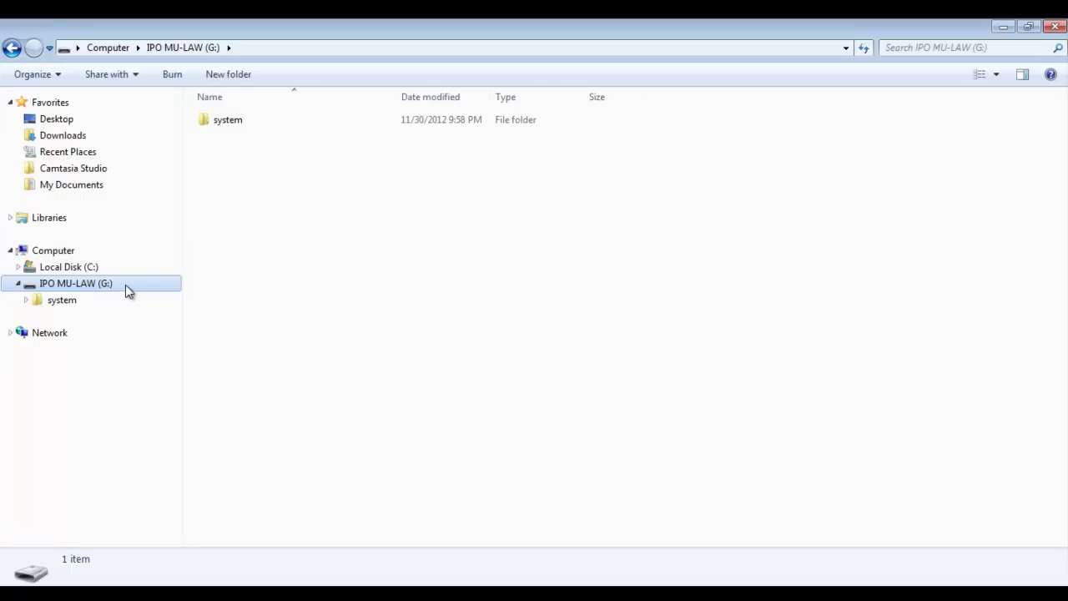
- Look in the system\primary folder on the IPO MU-LAW (G:) card for files starting with c
{"action": "left_click", "coordinate": [80, 301]}
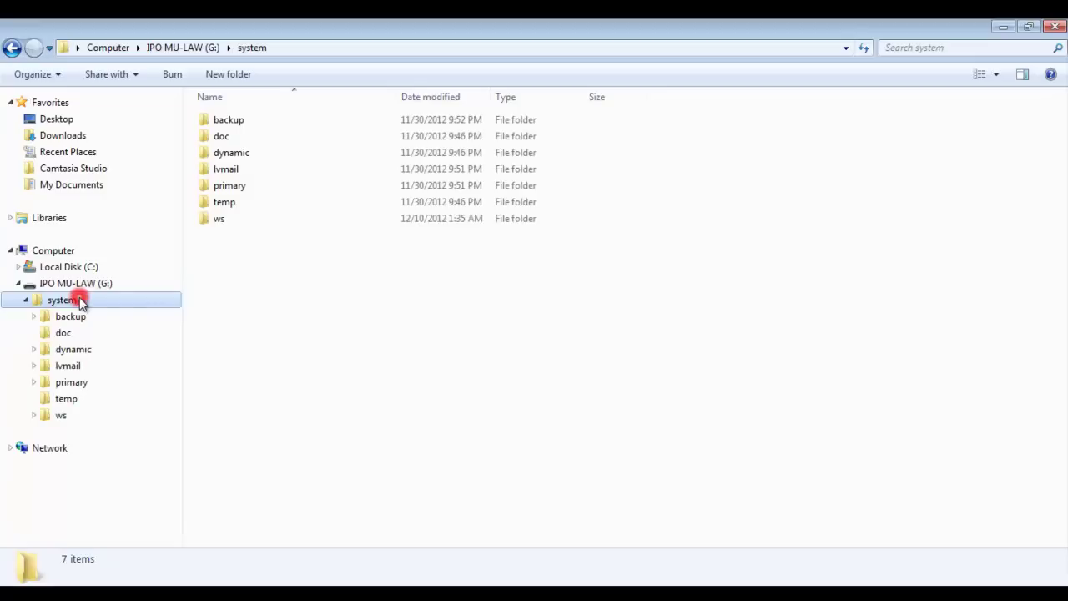
{"action": "double_click", "coordinate": [228, 185]}
{"action": "left_click", "coordinate": [233, 187]}
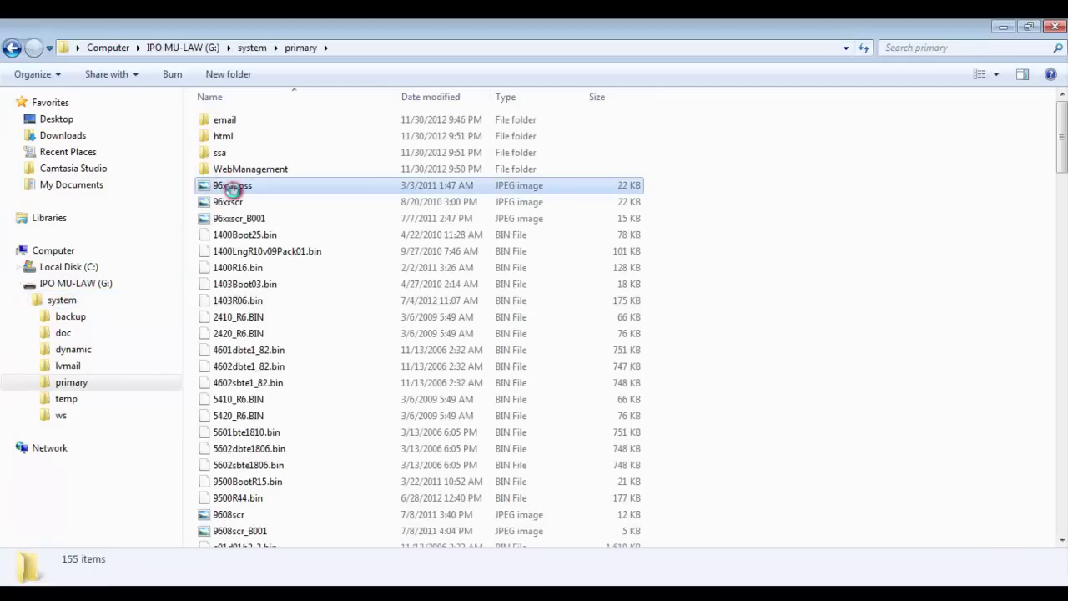
{"action": "key", "text": "c"}
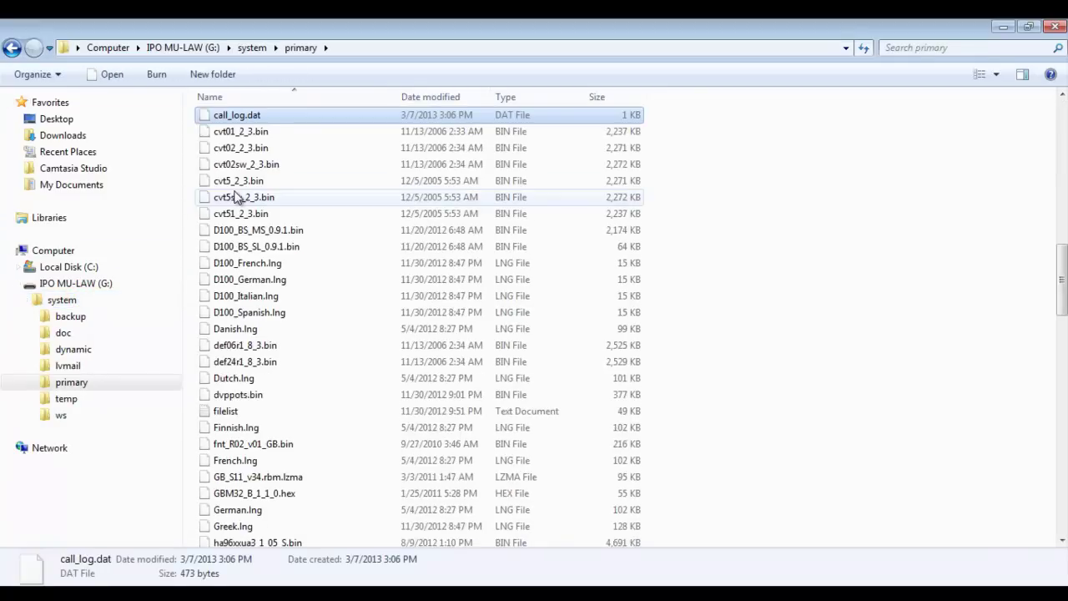
- Open the folder Program Files (x86)\Avaya\IPO8_1_fp1 on Local Disk (C:)
{"action": "left_click", "coordinate": [87, 267]}
{"action": "double_click", "coordinate": [271, 315]}
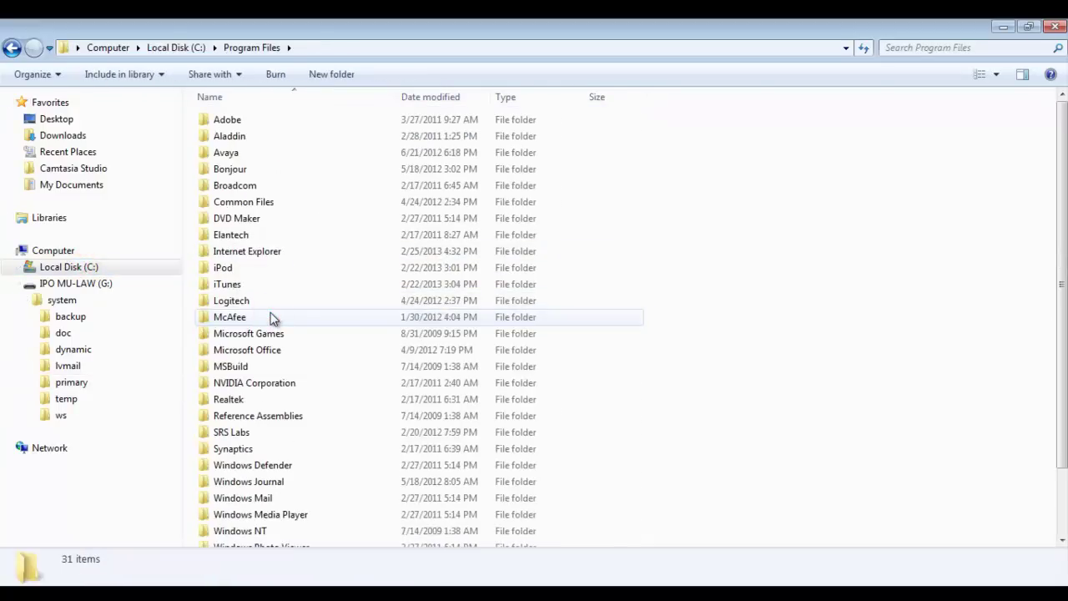
{"action": "key", "text": "BackSpace"}
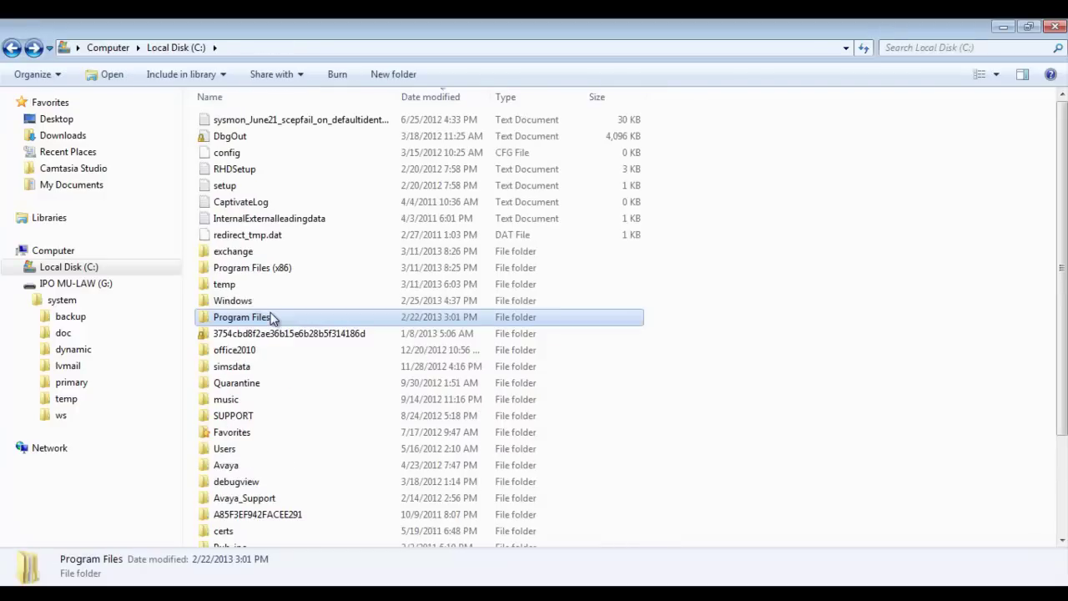
{"action": "double_click", "coordinate": [267, 269]}
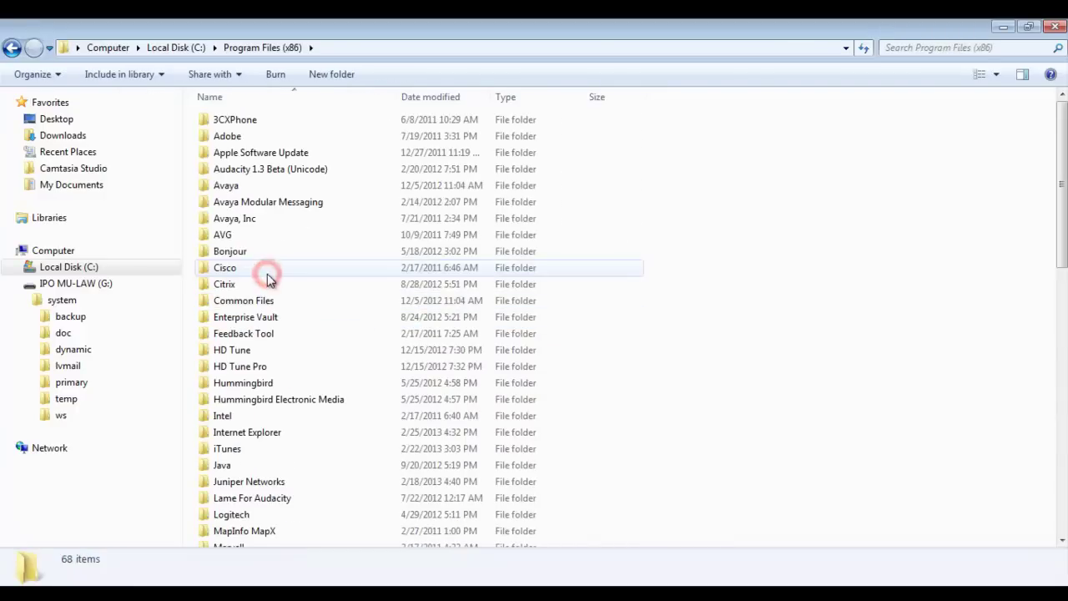
{"action": "double_click", "coordinate": [239, 186]}
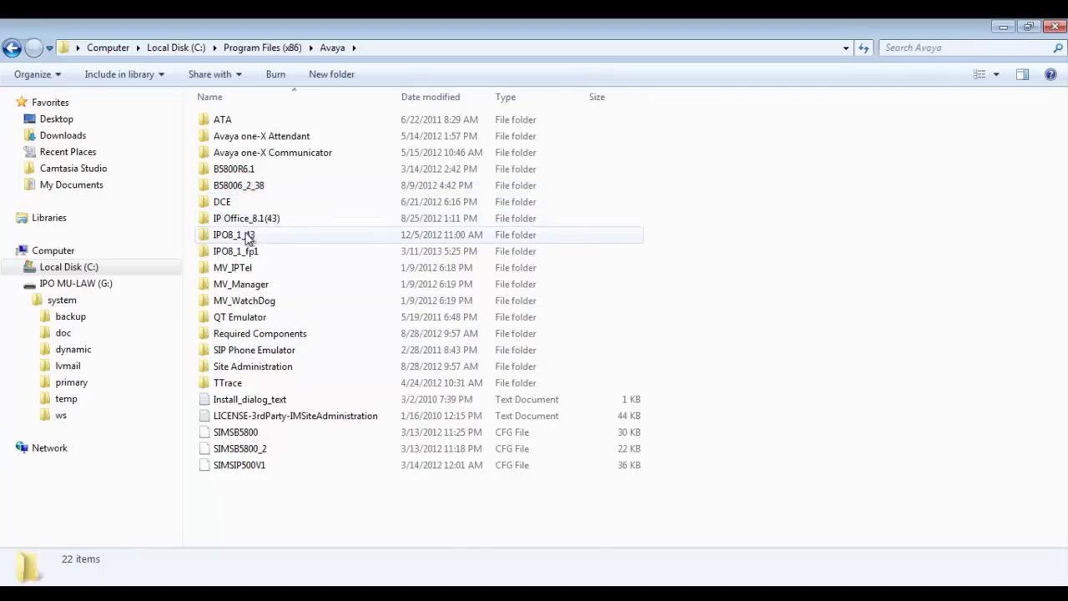
{"action": "left_click", "coordinate": [404, 49]}
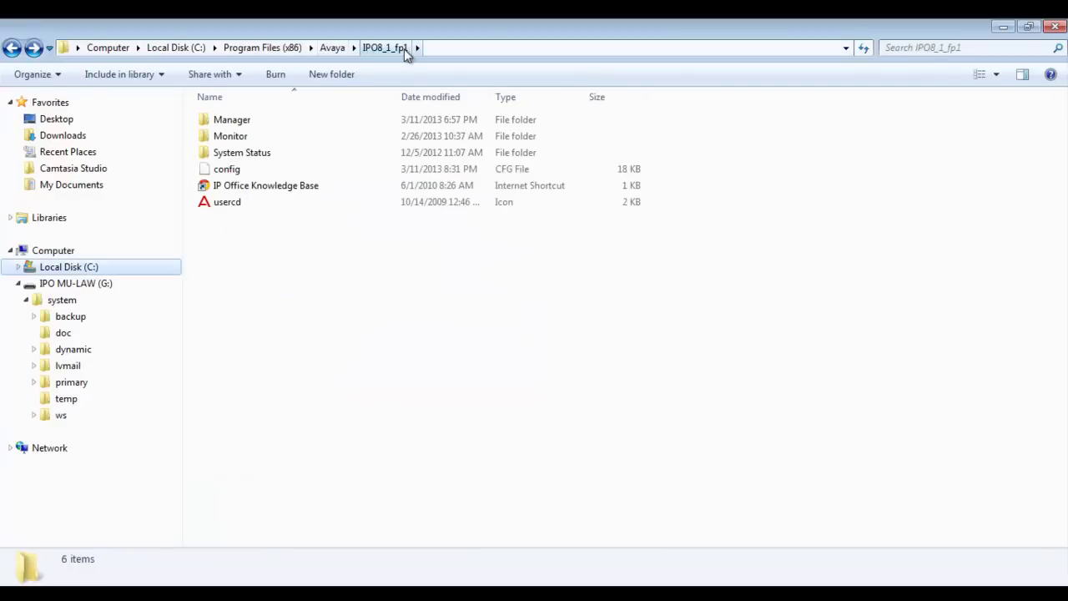
- Copy the config file into the system\primary folder on IPO MU-LAW (G:) and sort that folder by date modified
{"action": "left_click", "coordinate": [246, 171]}
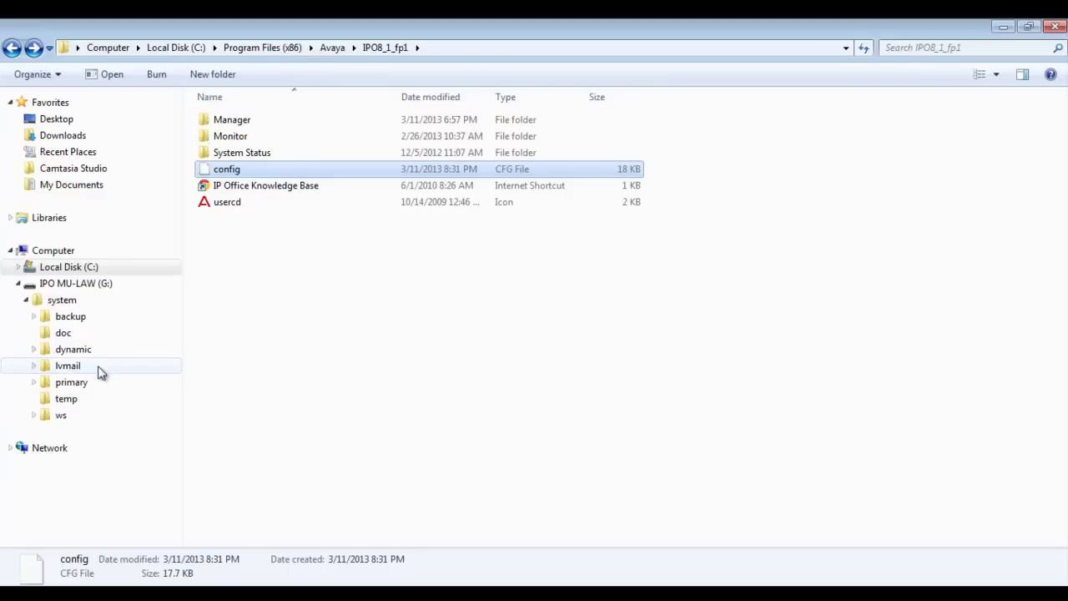
{"action": "left_click", "coordinate": [83, 383]}
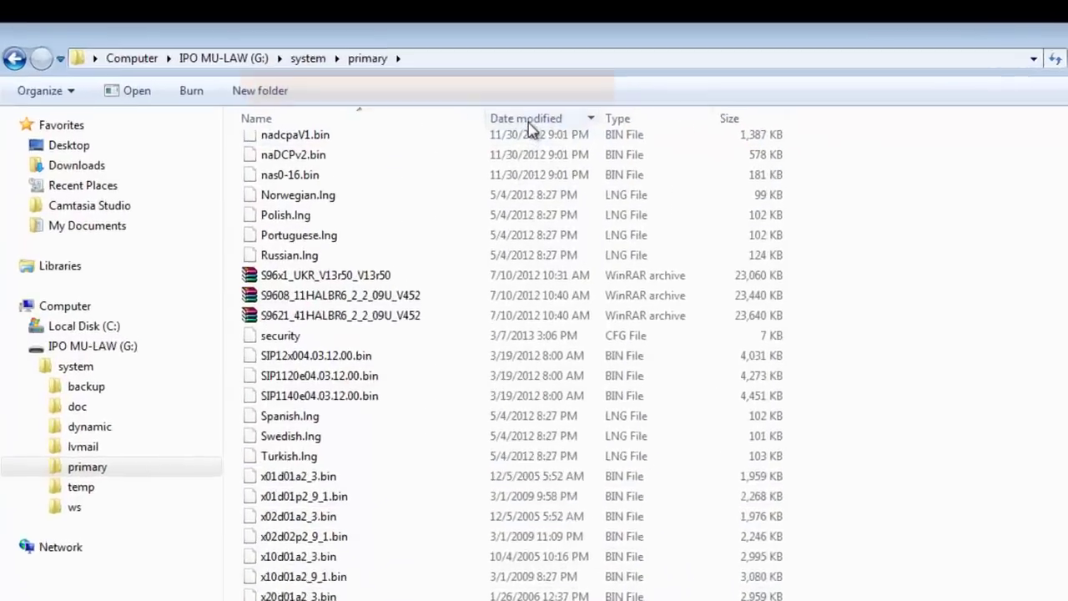
{"action": "left_click", "coordinate": [432, 98]}
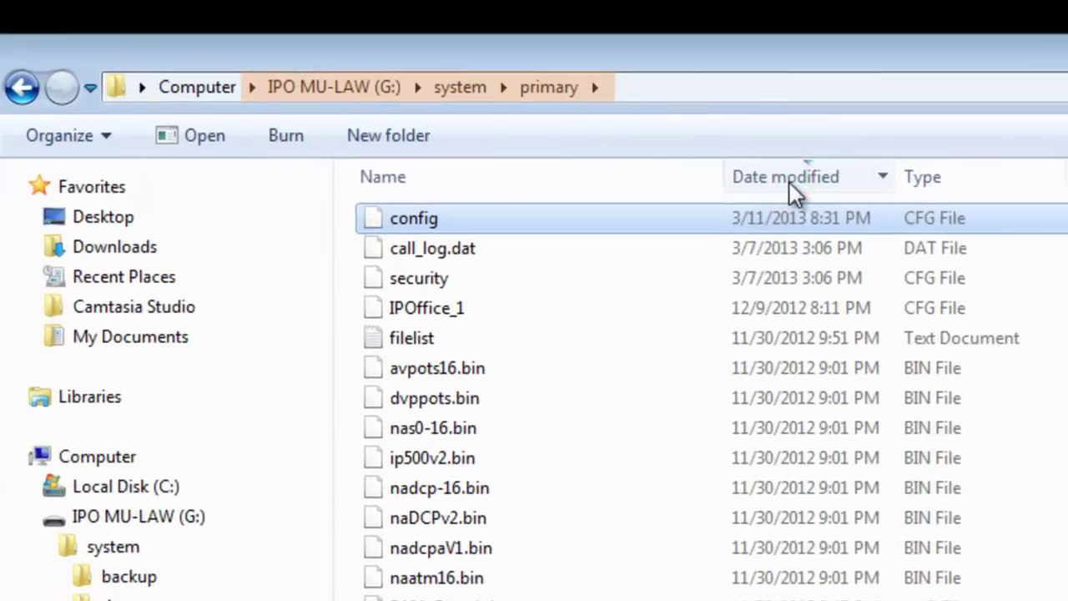